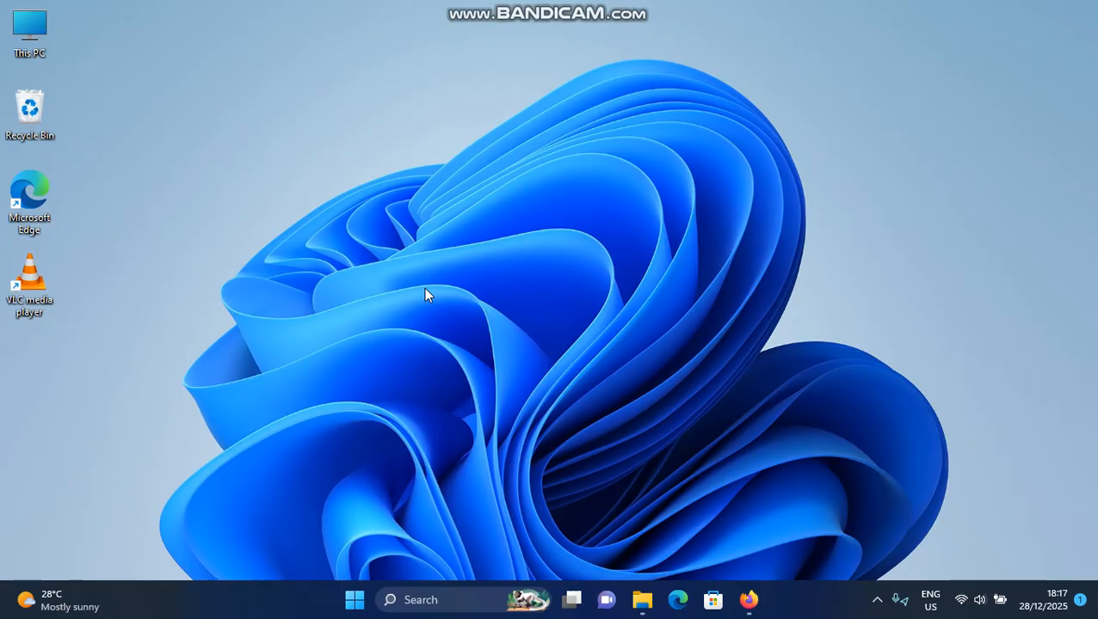
- Open Device Manager and run an automatic driver search for the Intel(R) UHD Graphics display adaptor
right_click(367, 602)
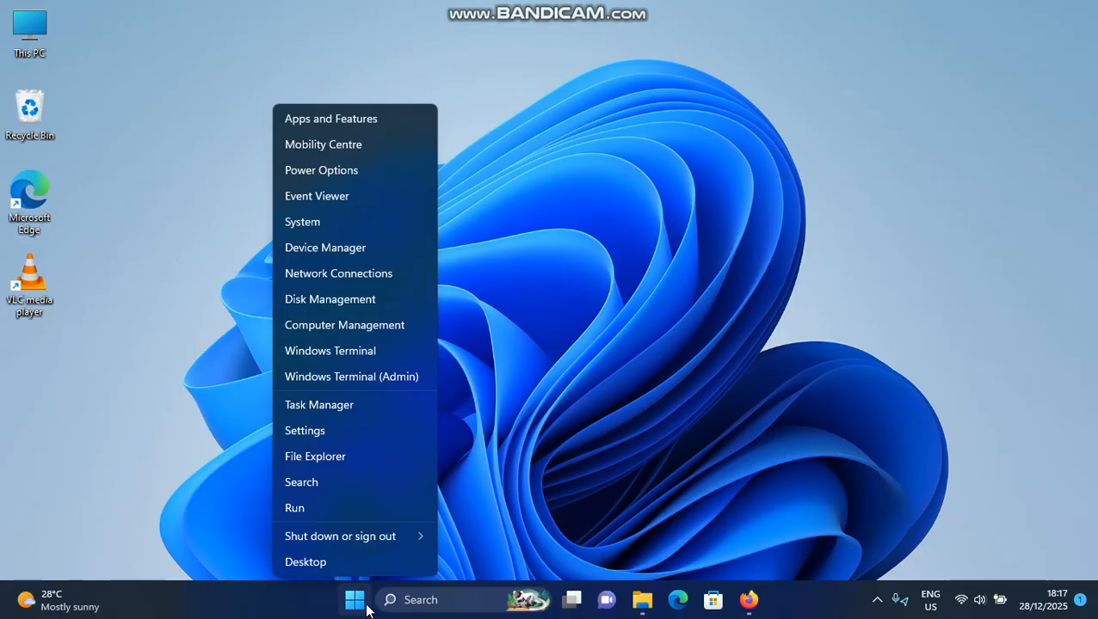
click(328, 245)
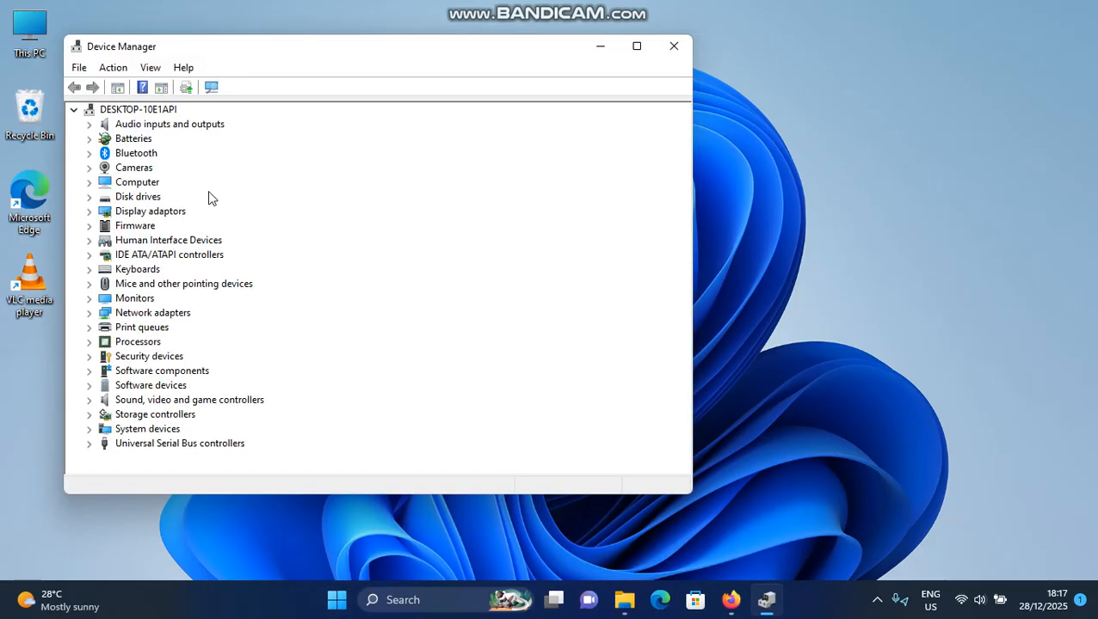
double_click(171, 213)
click(166, 226)
right_click(166, 227)
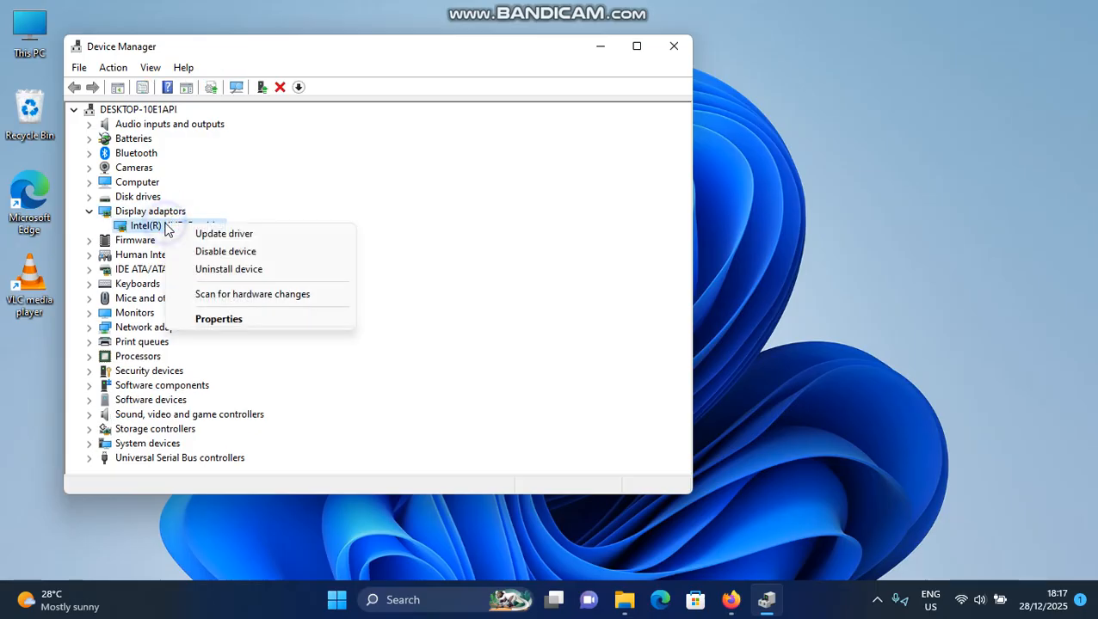
click(216, 233)
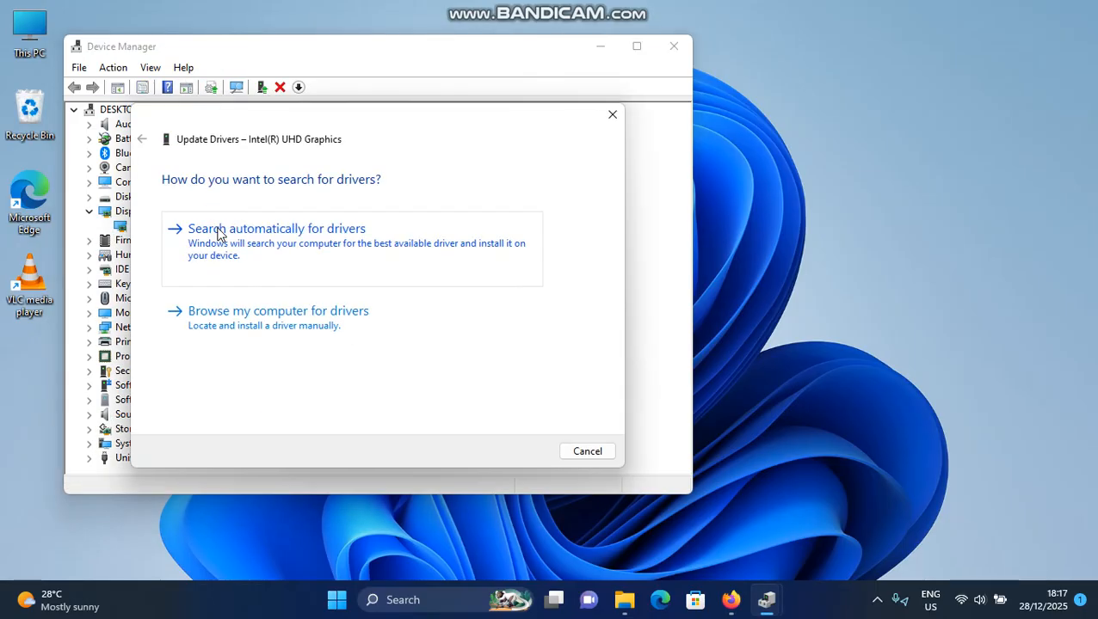
click(241, 240)
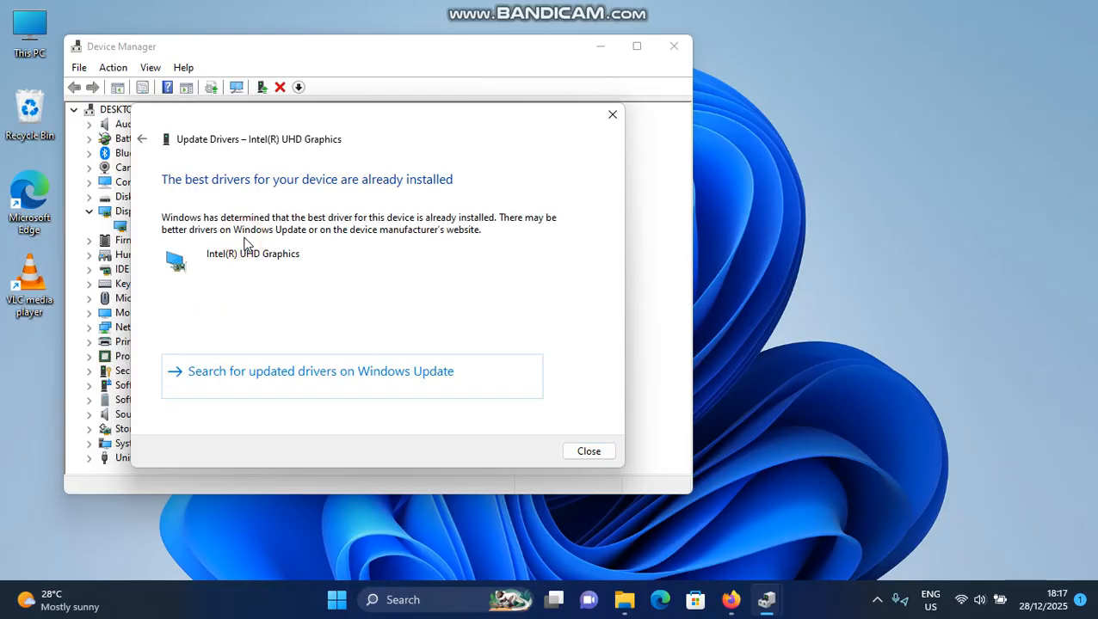
click(611, 115)
- Choose the first Intel(R) UHD Graphics model from the computer's list of available display drivers, and cancel the installation
right_click(193, 224)
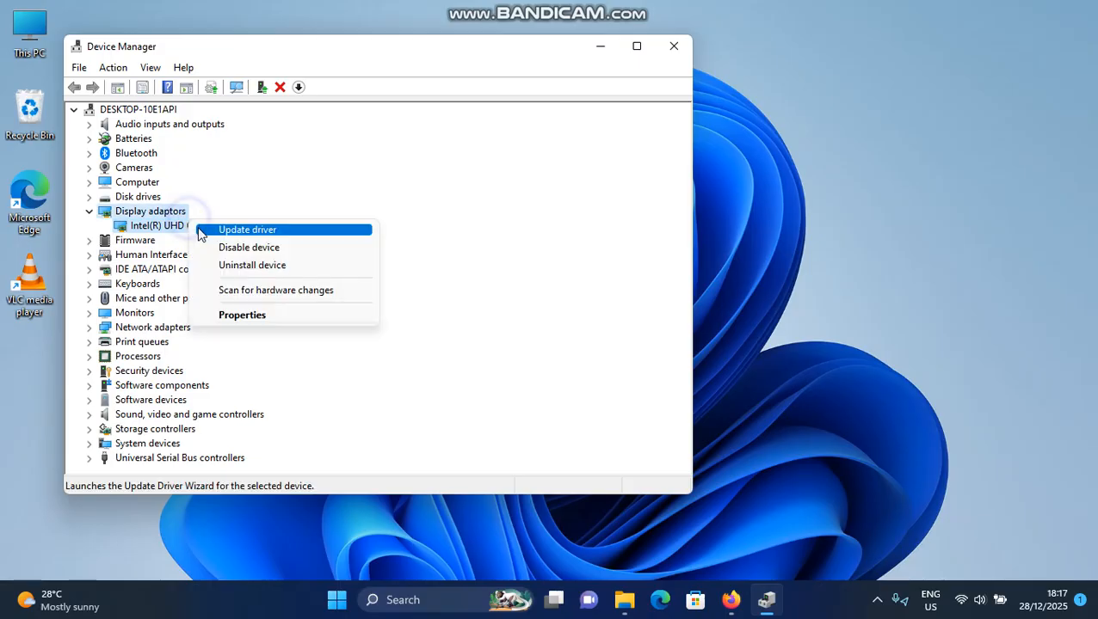
right_click(198, 228)
click(206, 235)
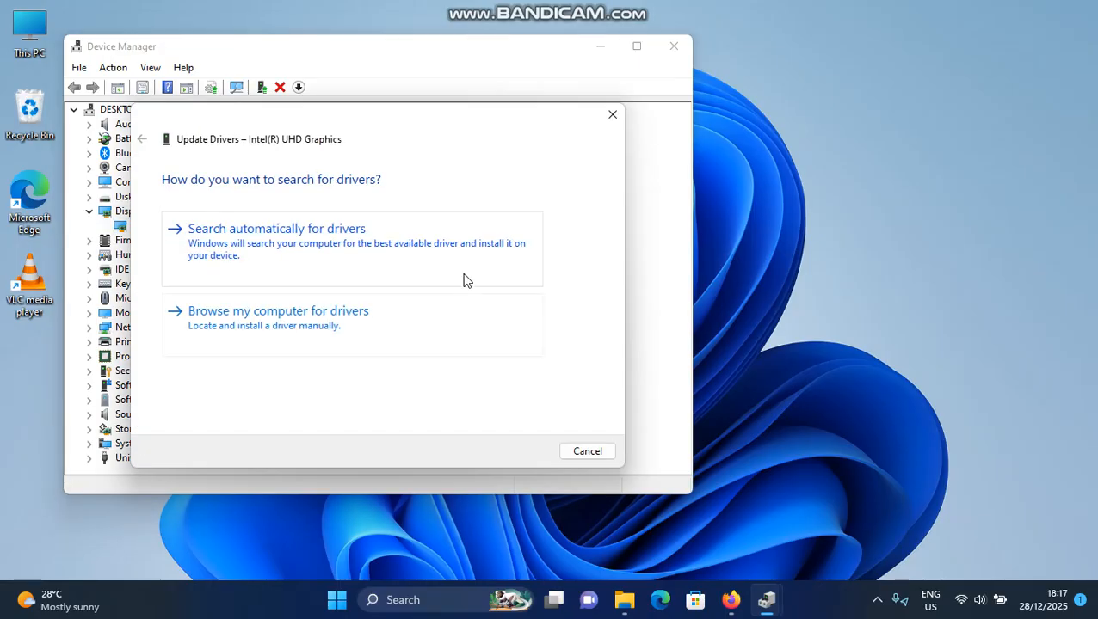
click(273, 323)
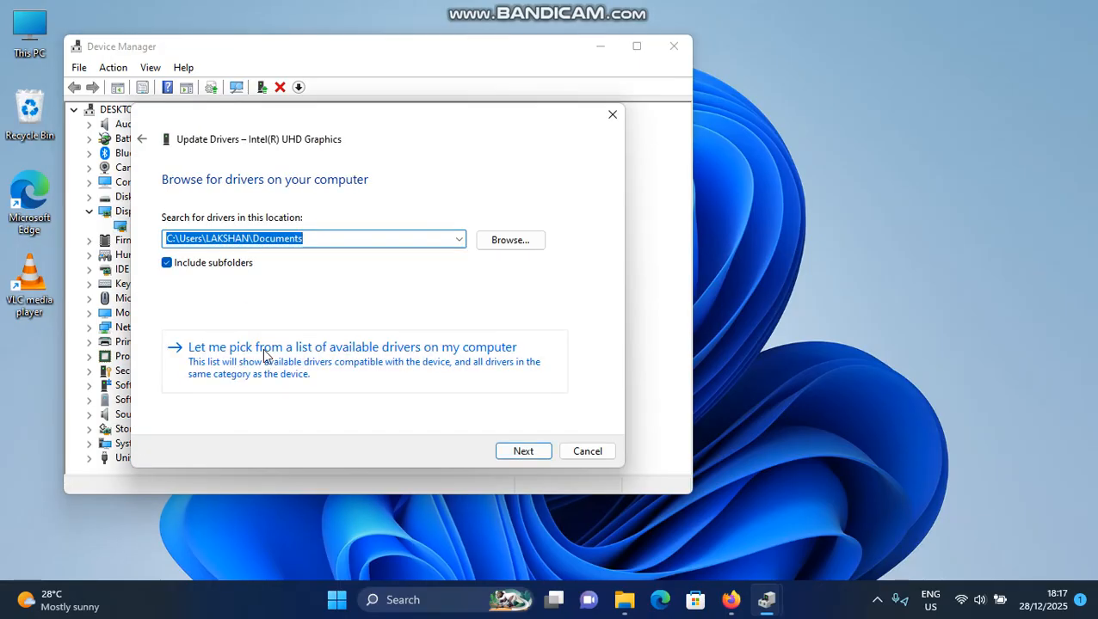
click(307, 350)
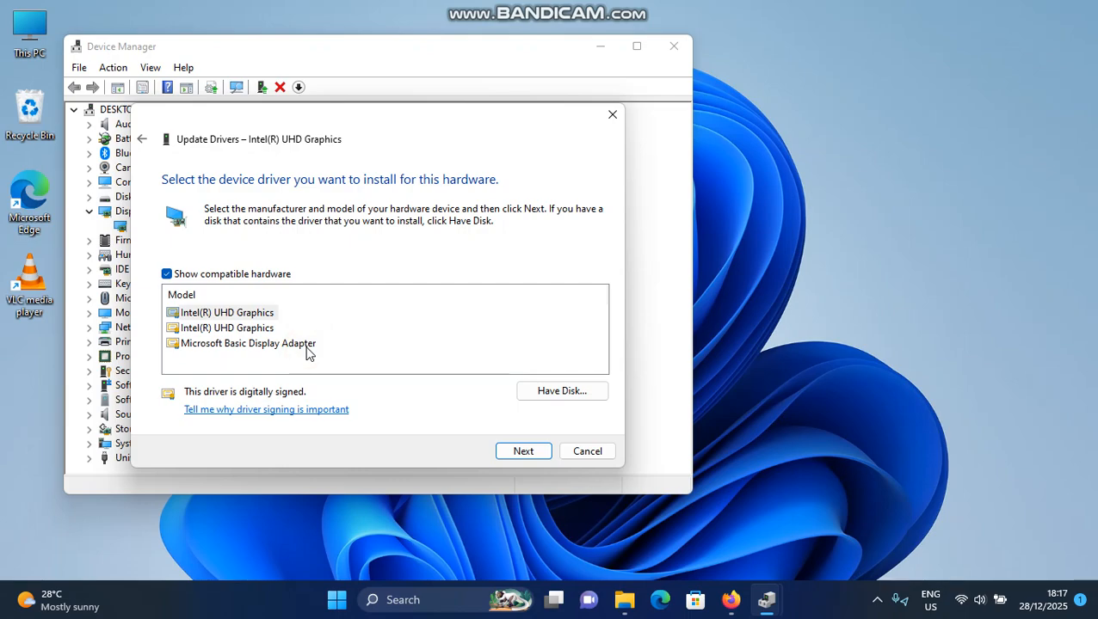
click(243, 315)
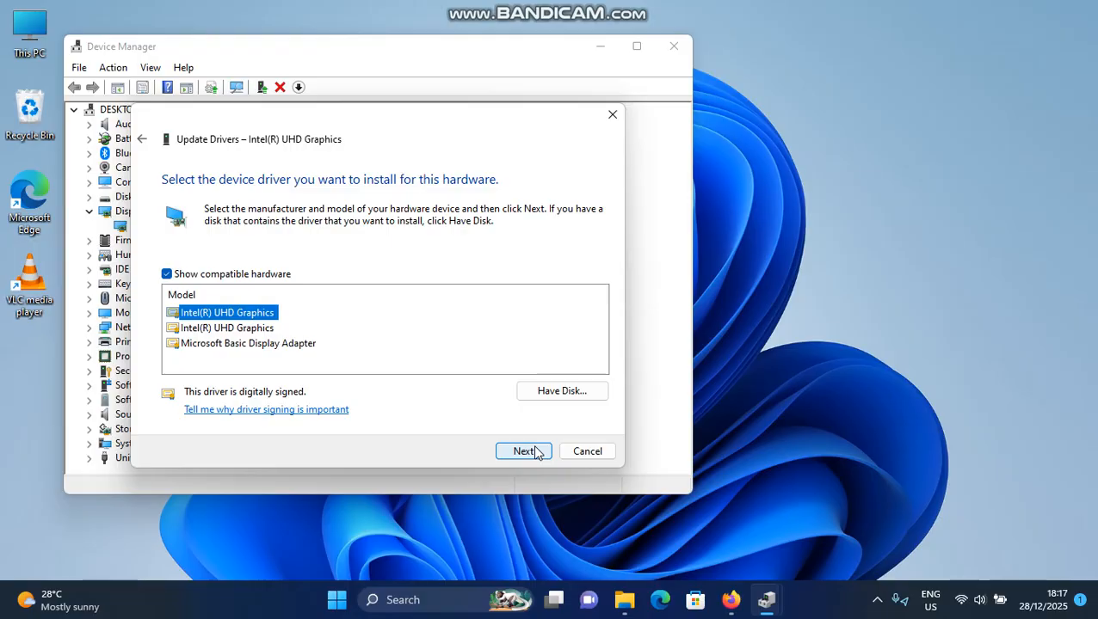
click(592, 452)
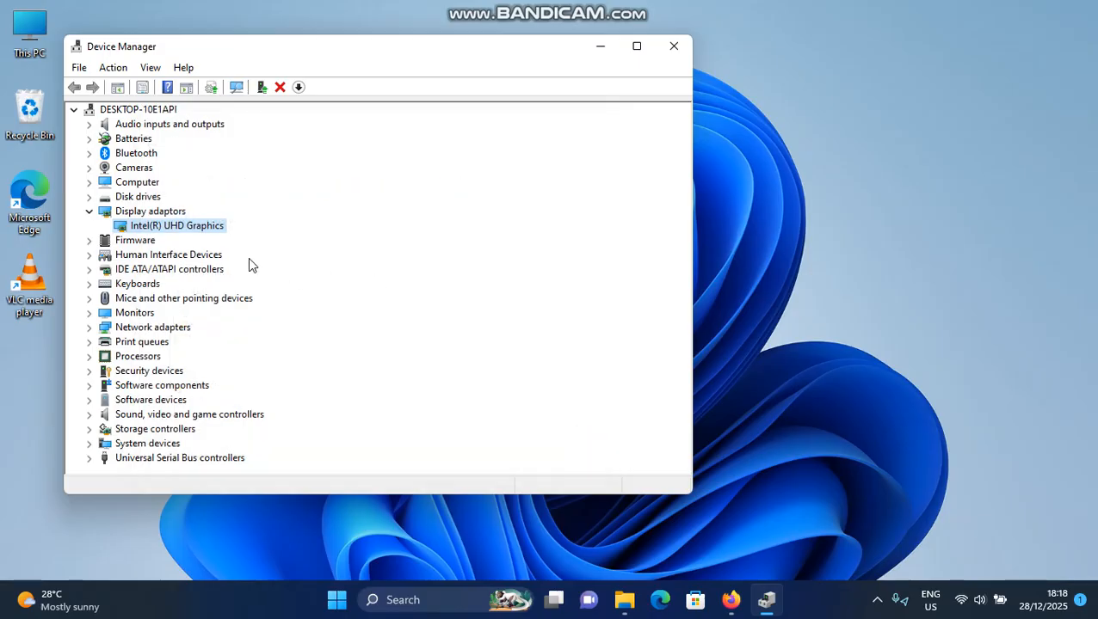
- Start uninstalling the Intel(R) UHD Graphics device and choose the option to attempt to remove its driver
right_click(194, 227)
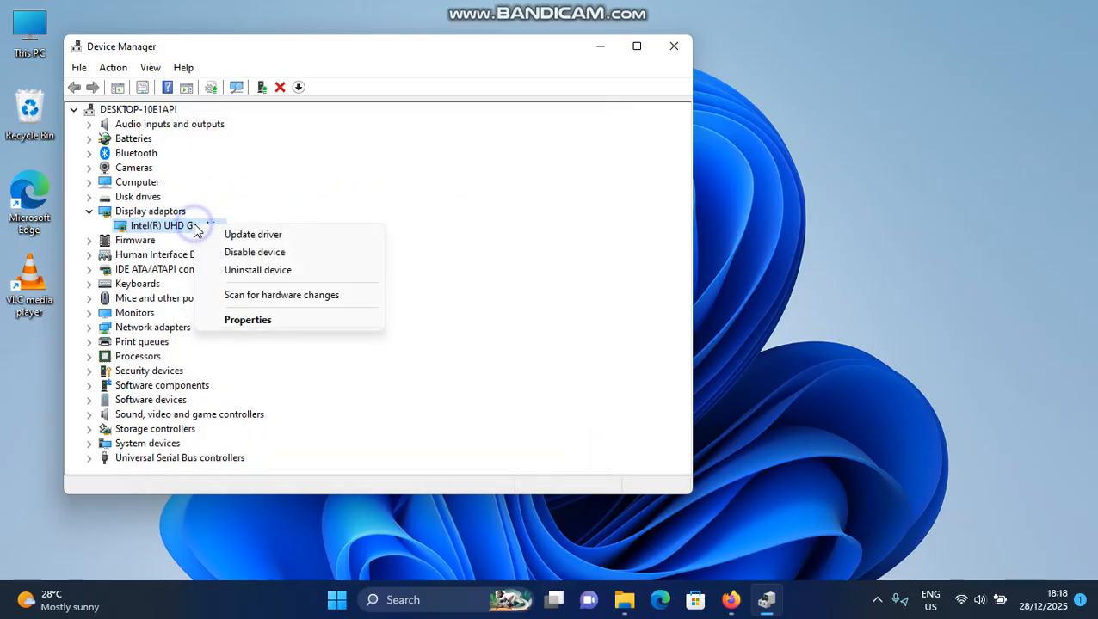
click(286, 271)
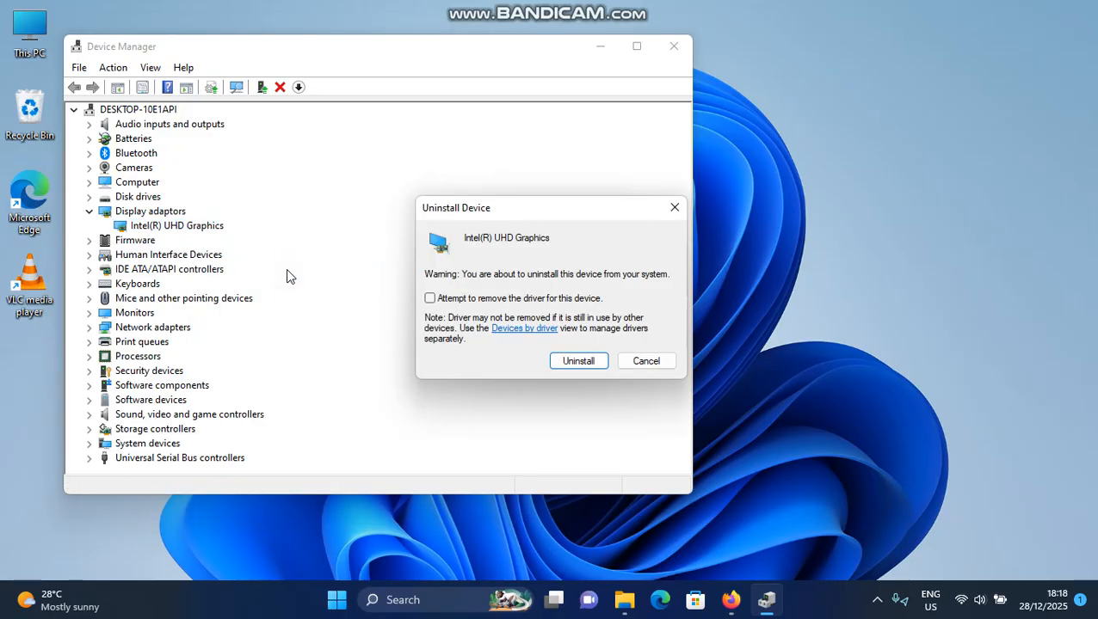
click(476, 297)
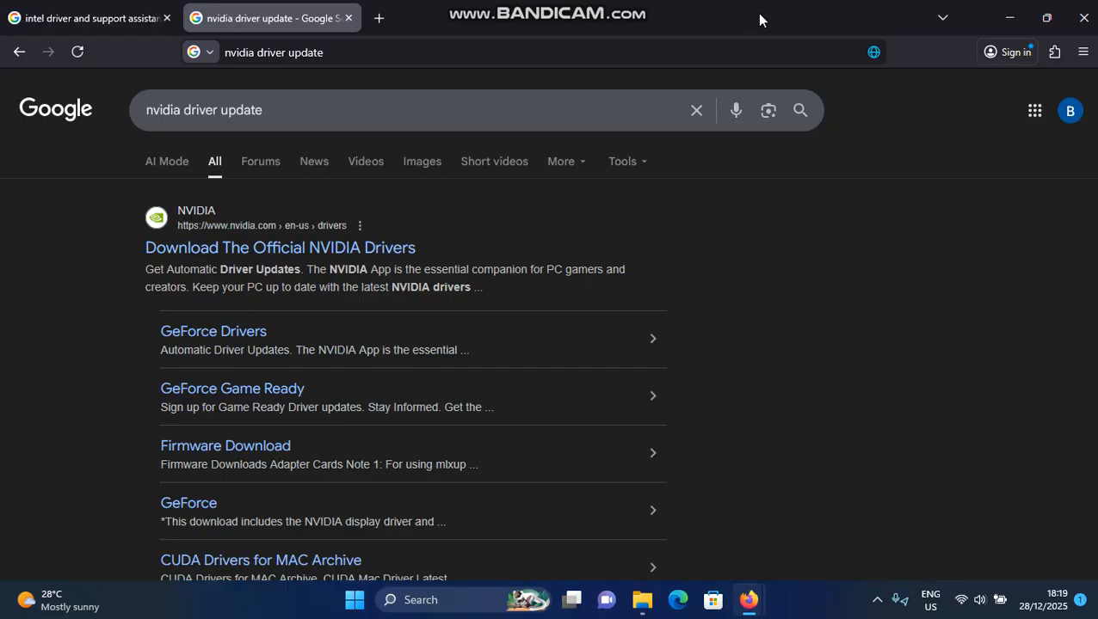
- In the browser, open Intel's Driver & Support Assistant page from the search results and review its download section
click(86, 18)
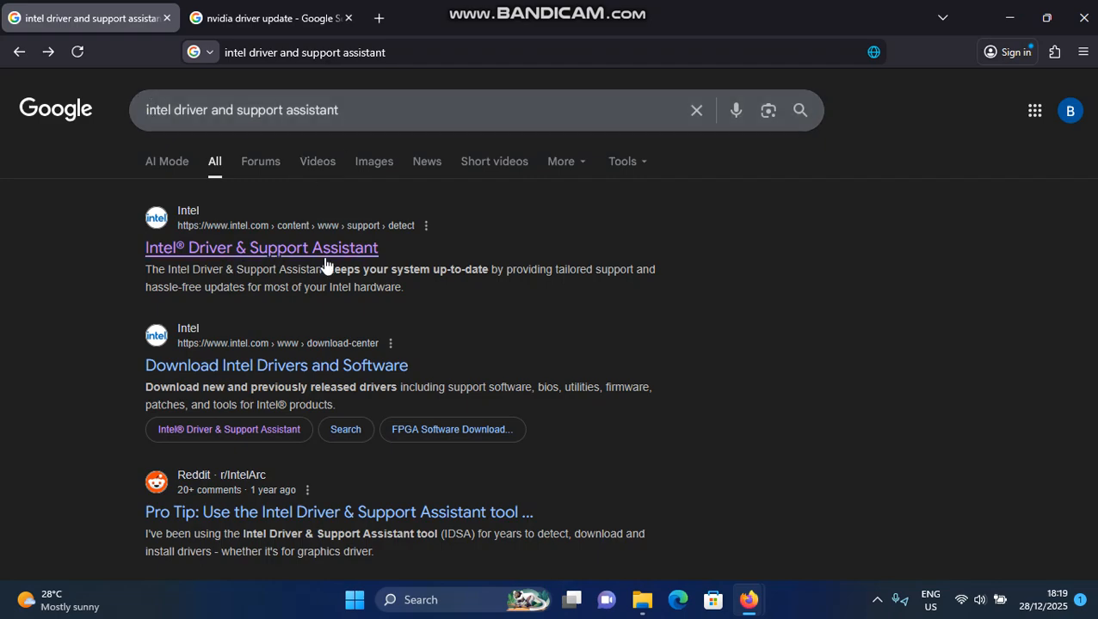
click(268, 250)
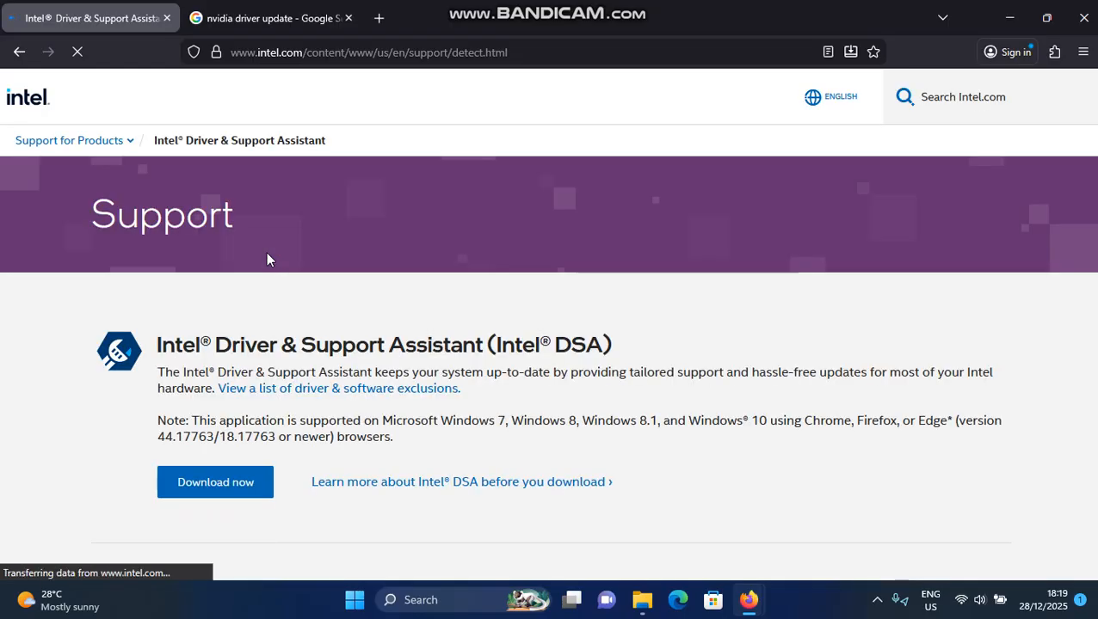
scroll(266, 252, down, 4)
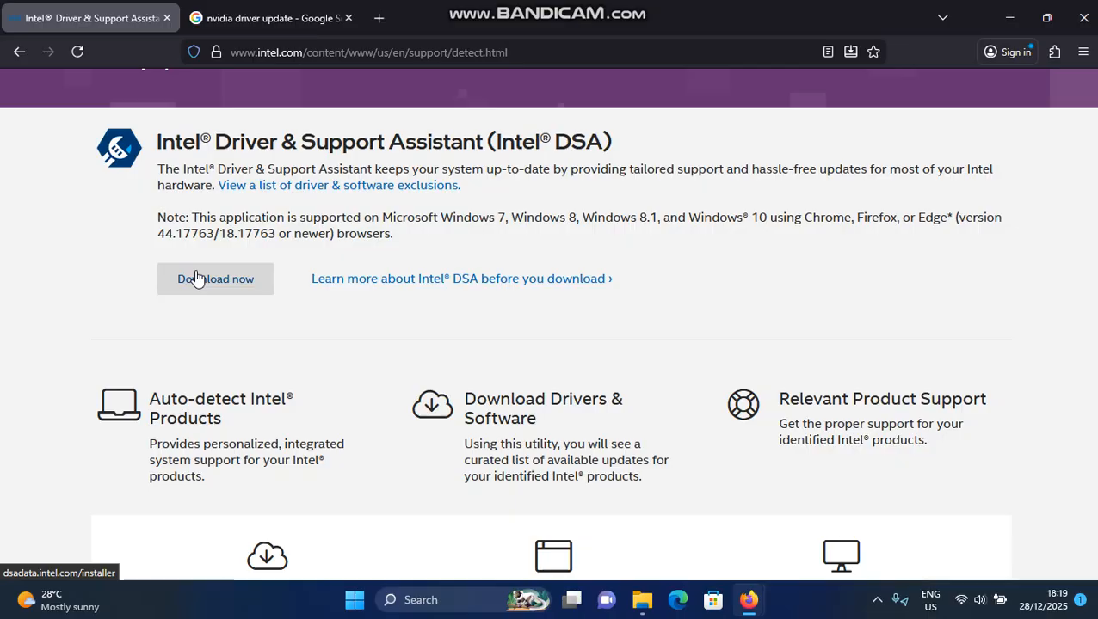
scroll(197, 277, up, 3)
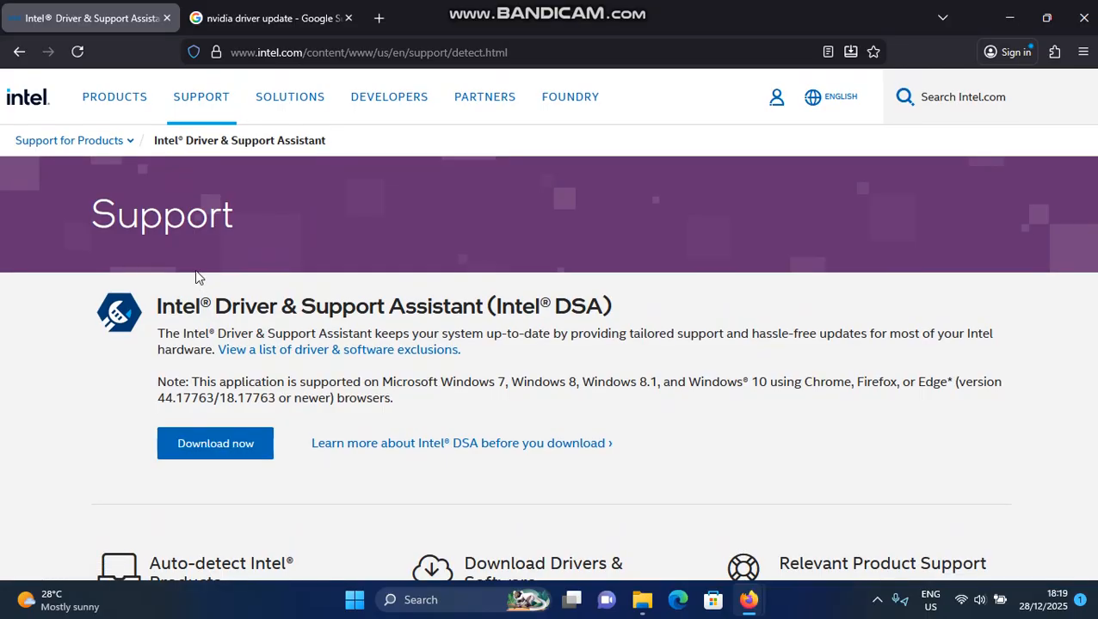
- Open the official NVIDIA drivers page from the search results and go to its Manual Driver Search form
click(240, 18)
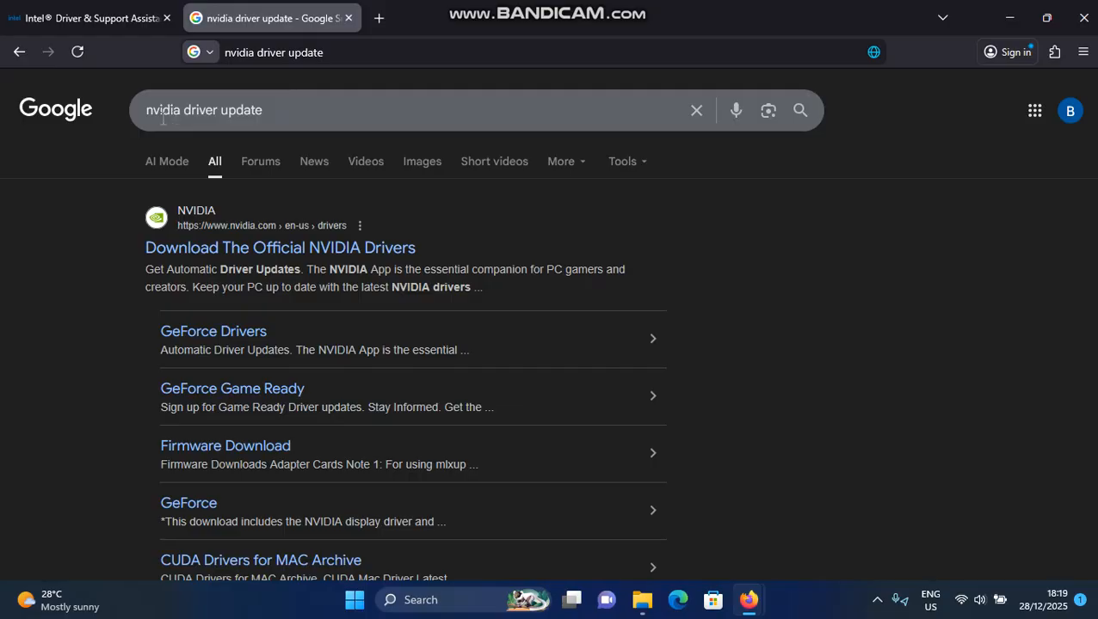
click(224, 253)
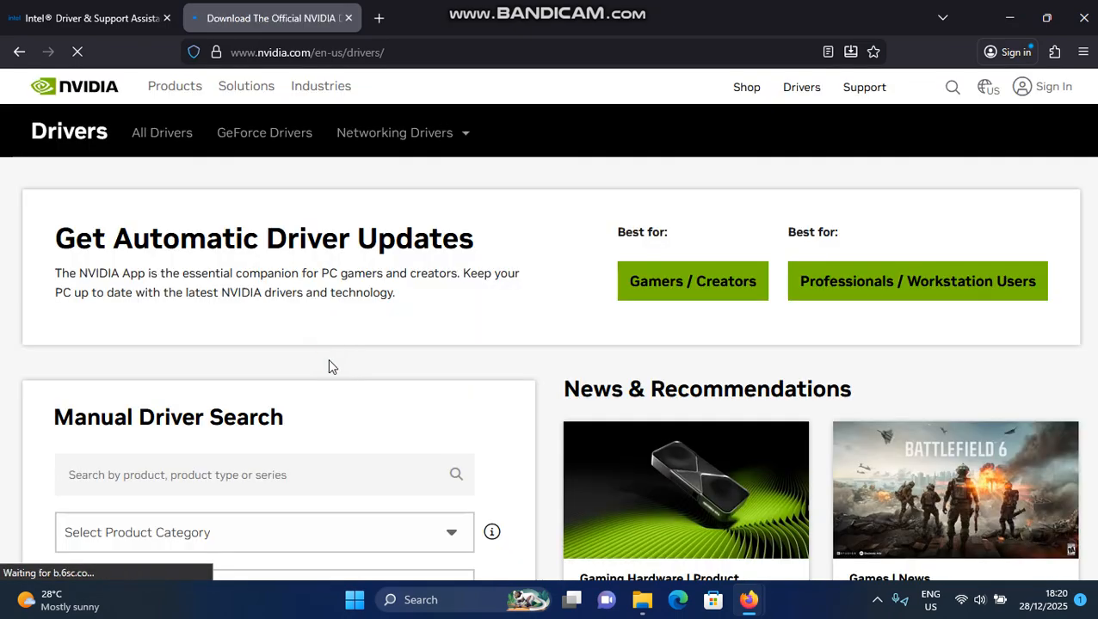
scroll(328, 366, down, 3)
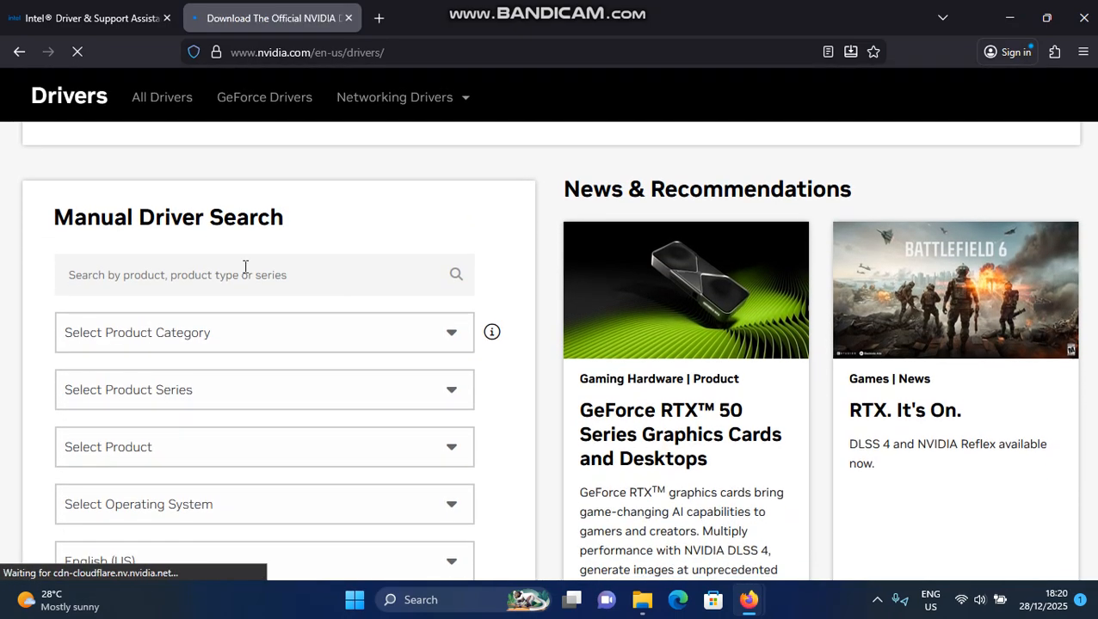
- Set the manual driver search to GeForce and GeForce RTX 50 Series (Notebooks), and close the browser
click(204, 343)
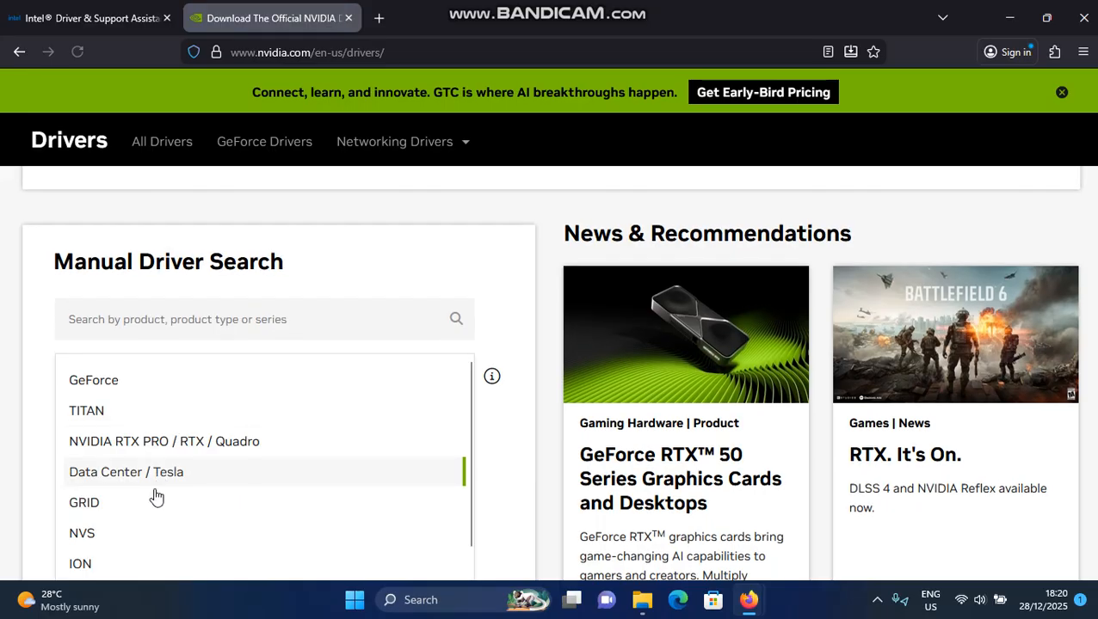
click(152, 385)
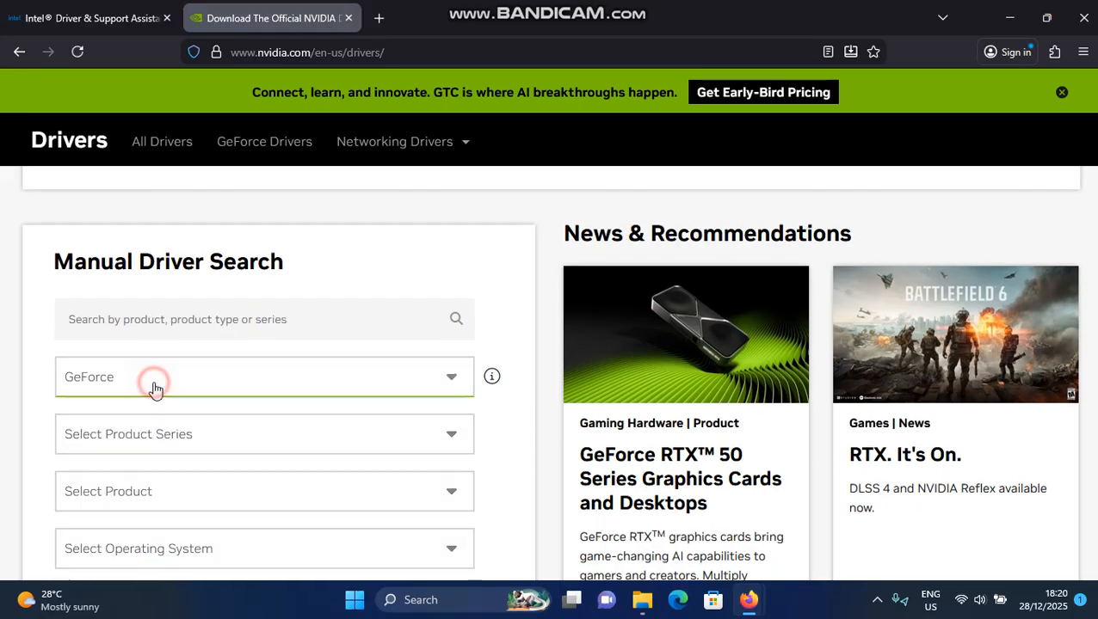
scroll(152, 396, down, 3)
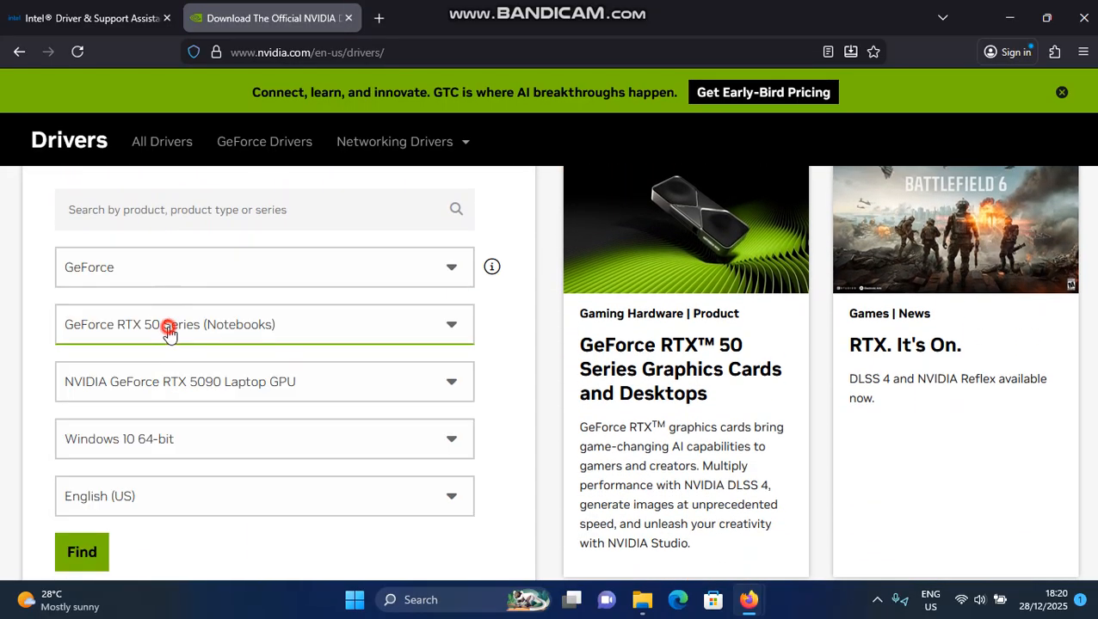
click(168, 331)
click(173, 323)
scroll(176, 310, down, 3)
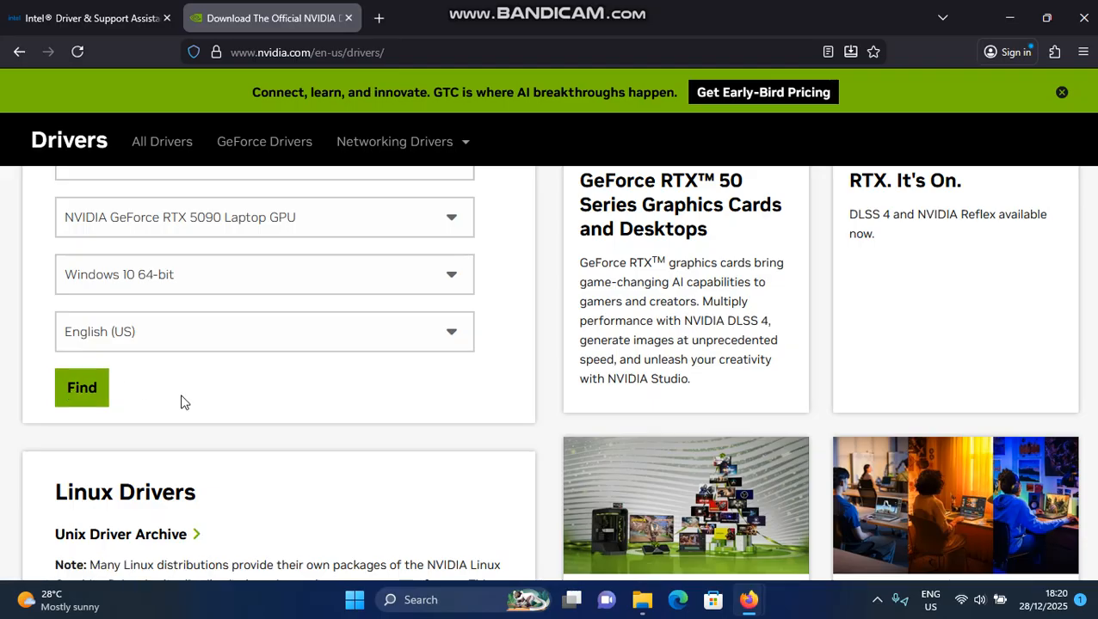
click(1080, 19)
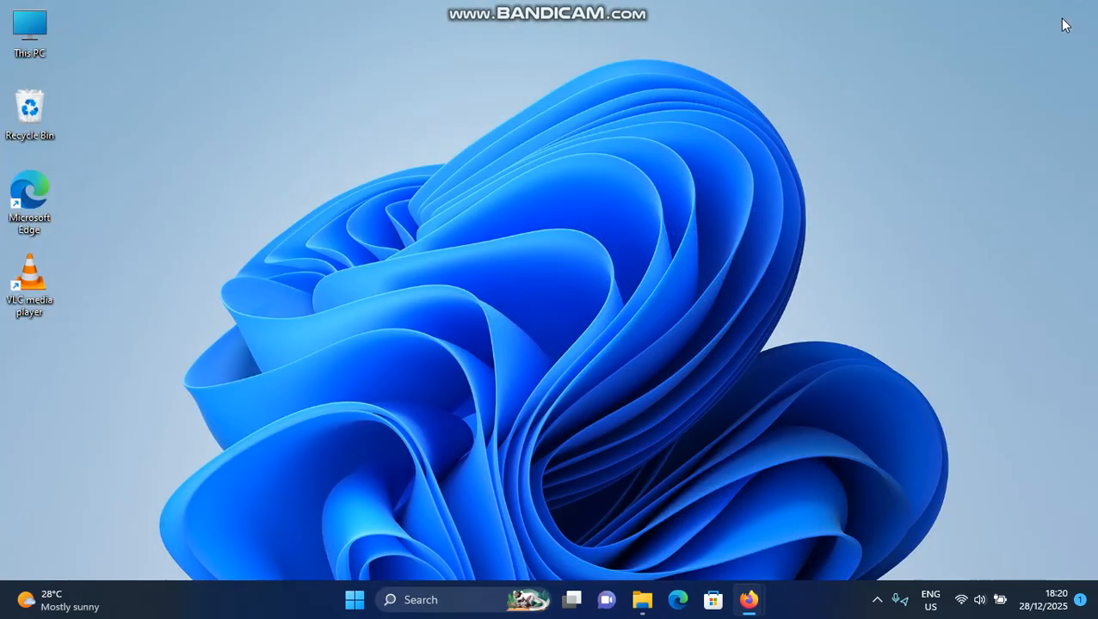
- Open Power & battery in the Windows system settings, expand Screen and sleep, and review the power and battery options
click(356, 602)
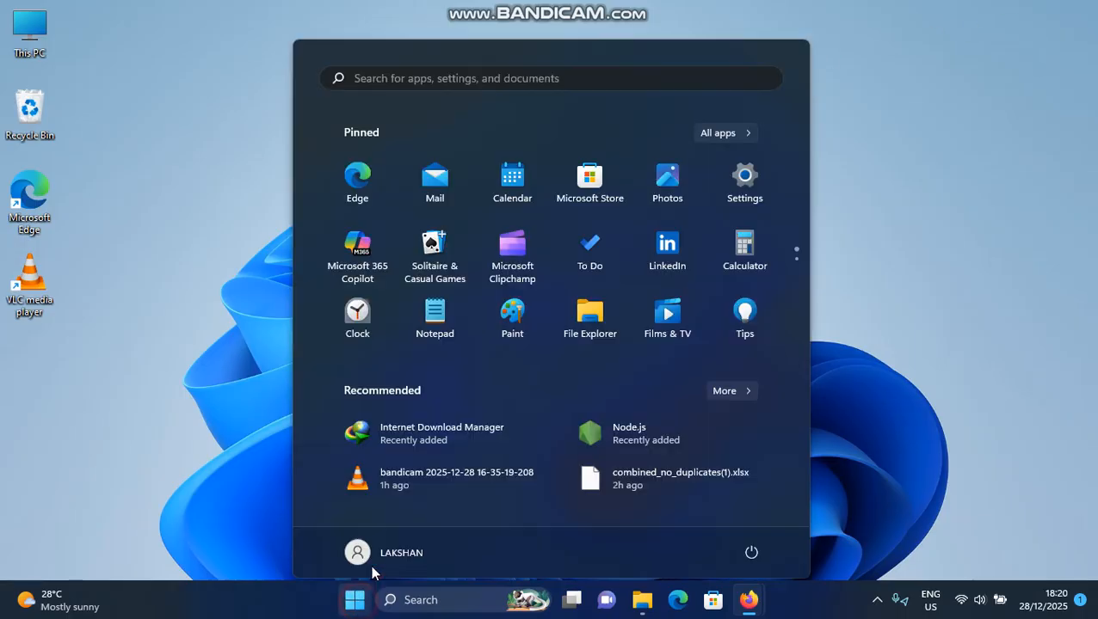
click(745, 176)
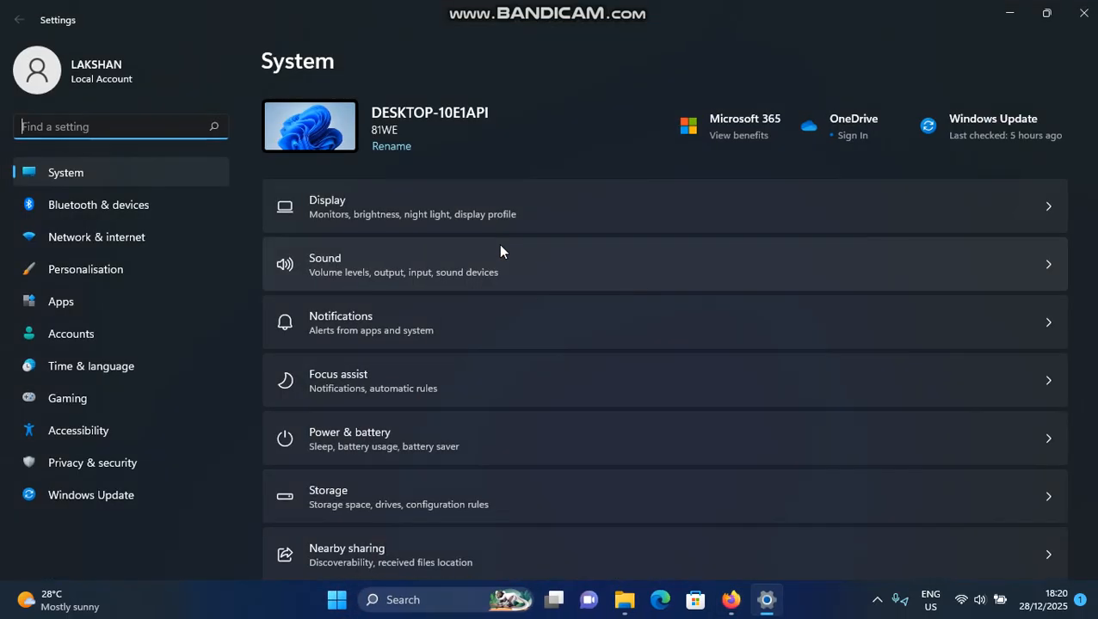
click(76, 173)
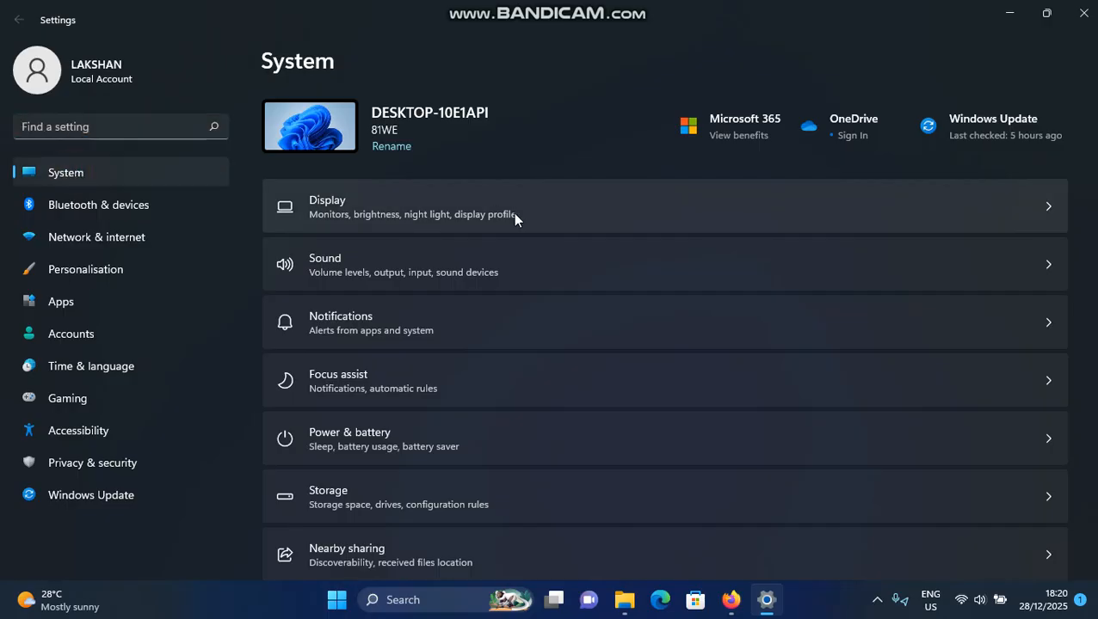
scroll(409, 319, down, 2)
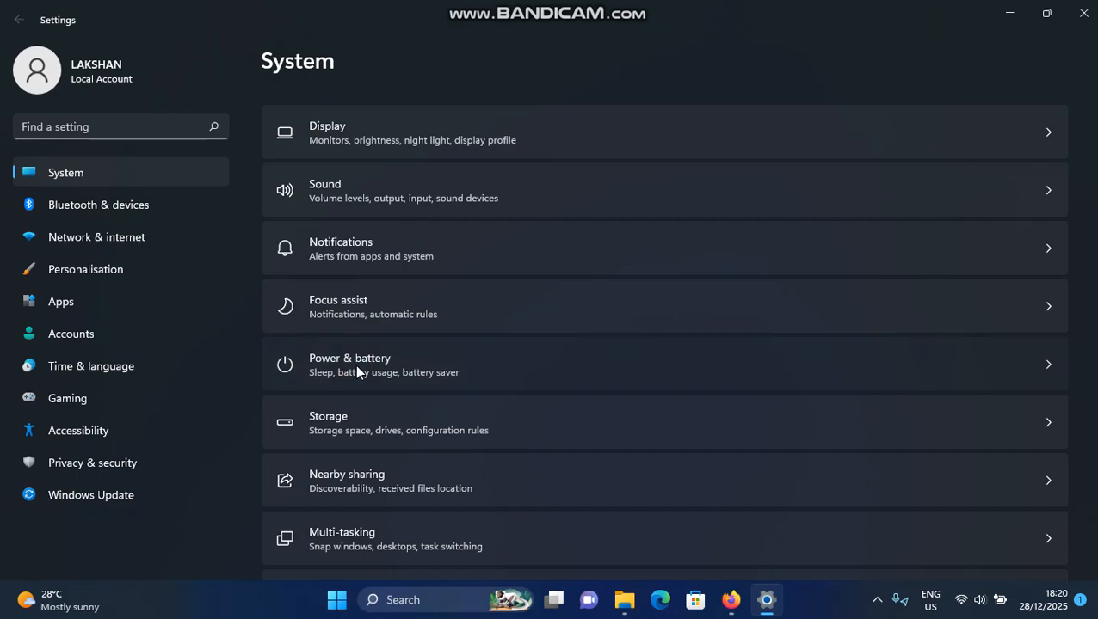
click(357, 370)
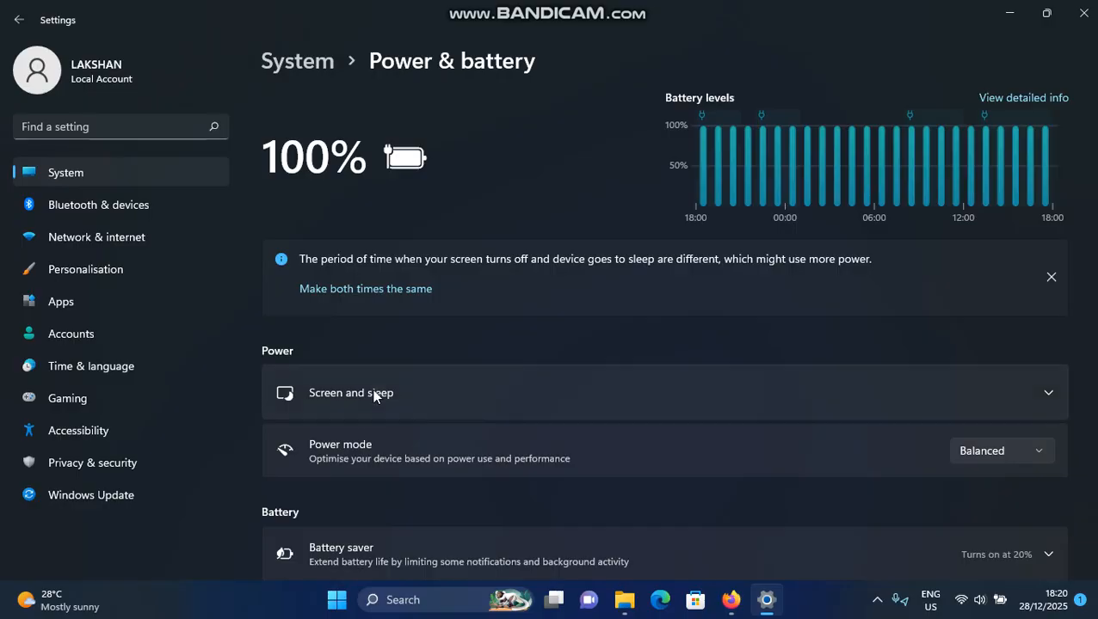
click(375, 396)
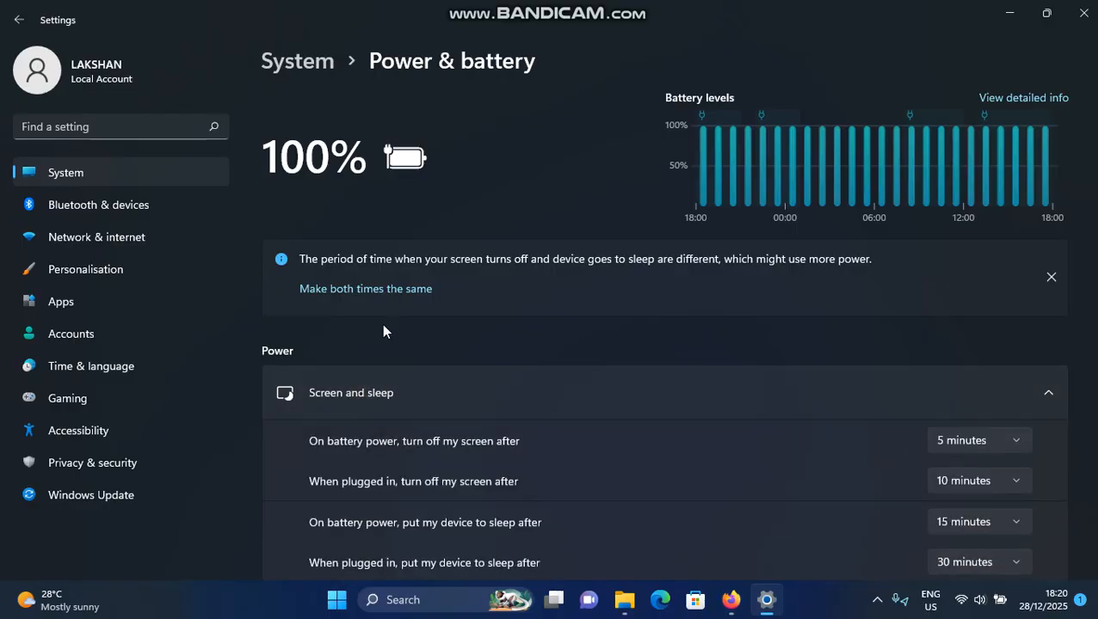
scroll(388, 319, down, 3)
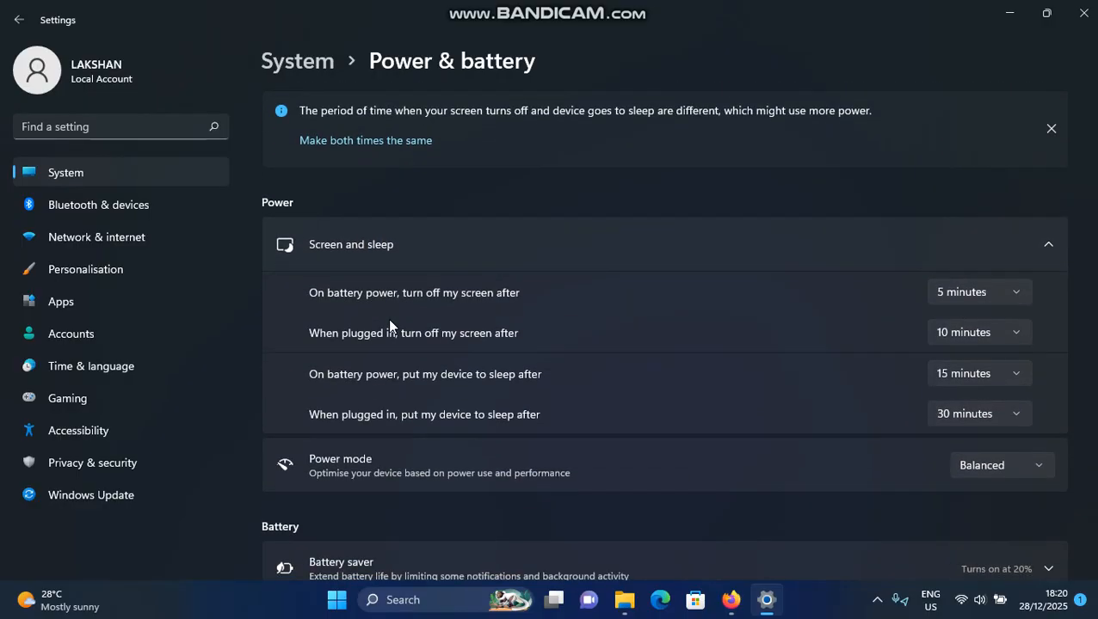
scroll(388, 318, down, 1)
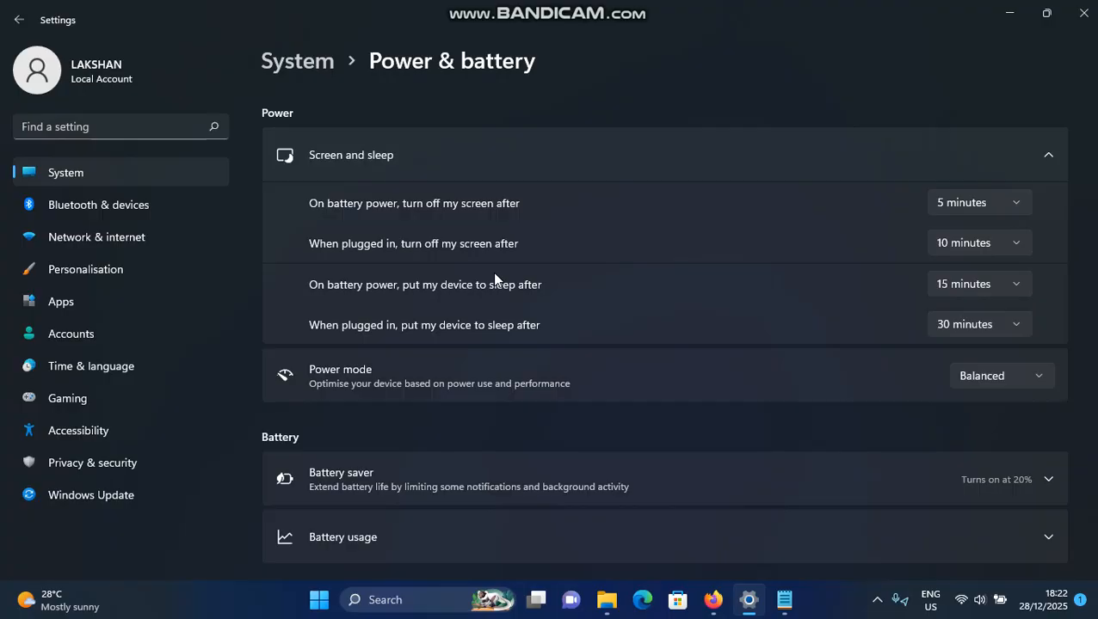
scroll(519, 276, down, 1)
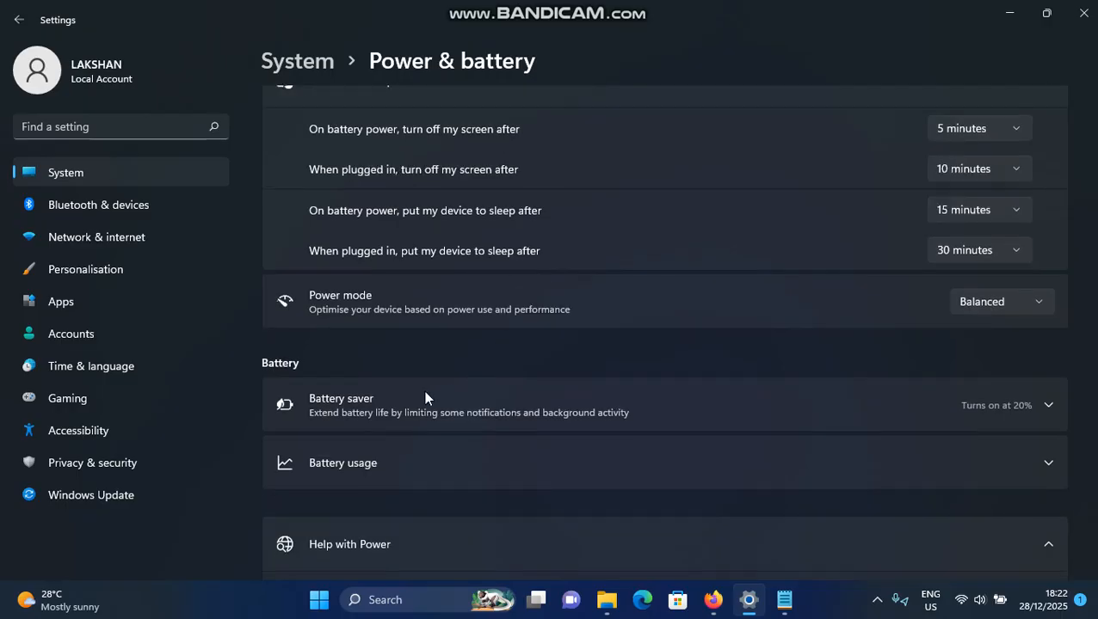
- Expand Battery saver in the power and battery settings, review its options, and close Settings
click(384, 411)
scroll(516, 413, down, 1)
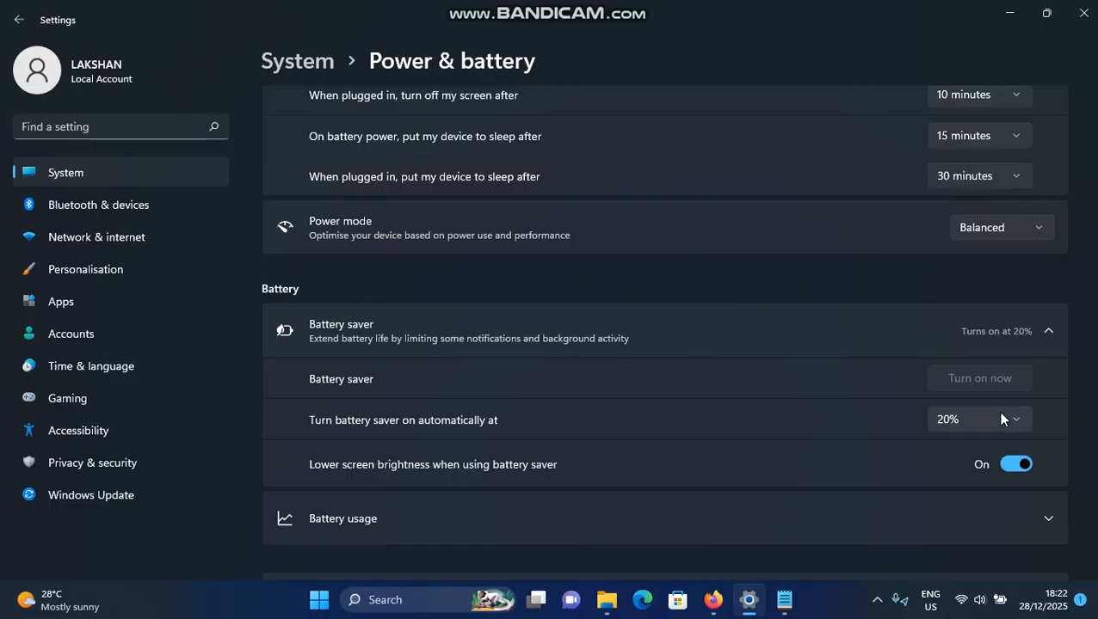
click(1082, 13)
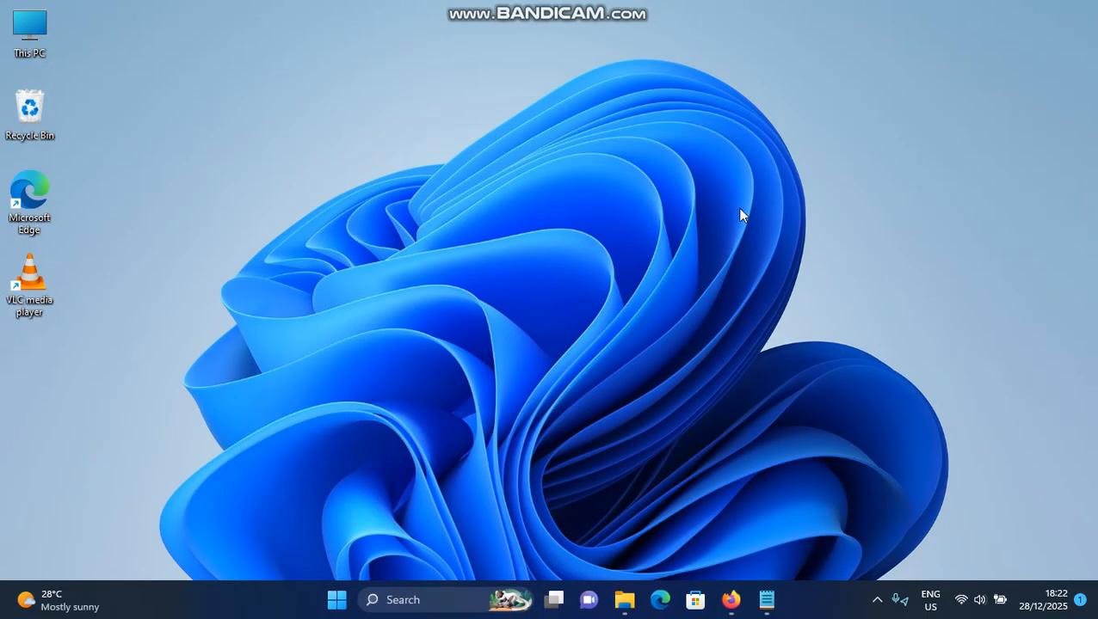
- Open Device Manager, expand the Monitors category, and select the first Generic PnP Monitor
right_click(339, 604)
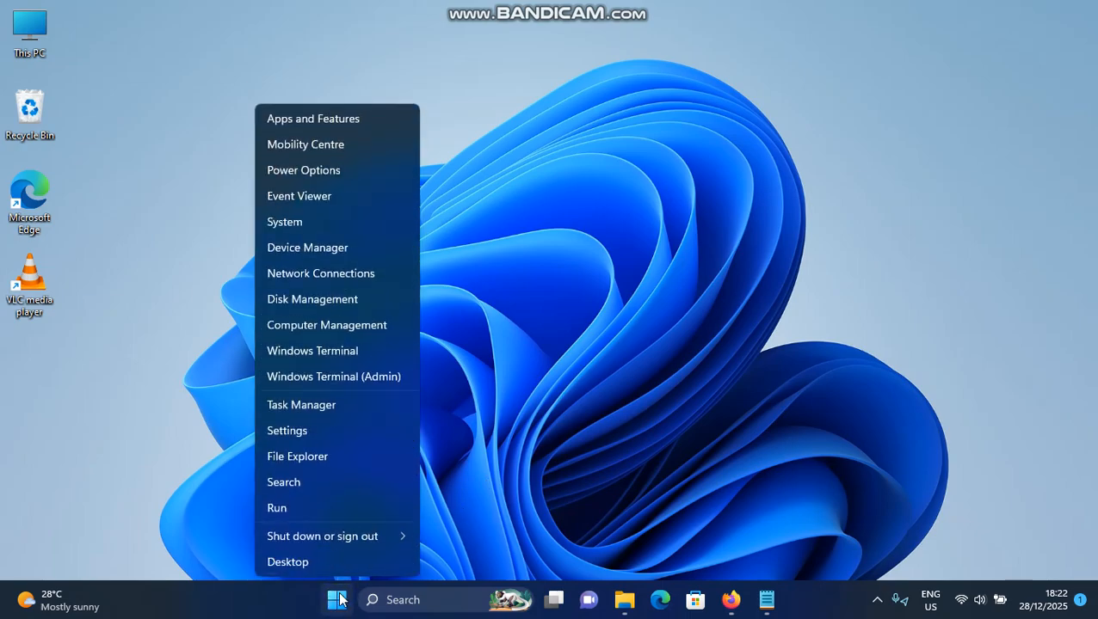
click(338, 245)
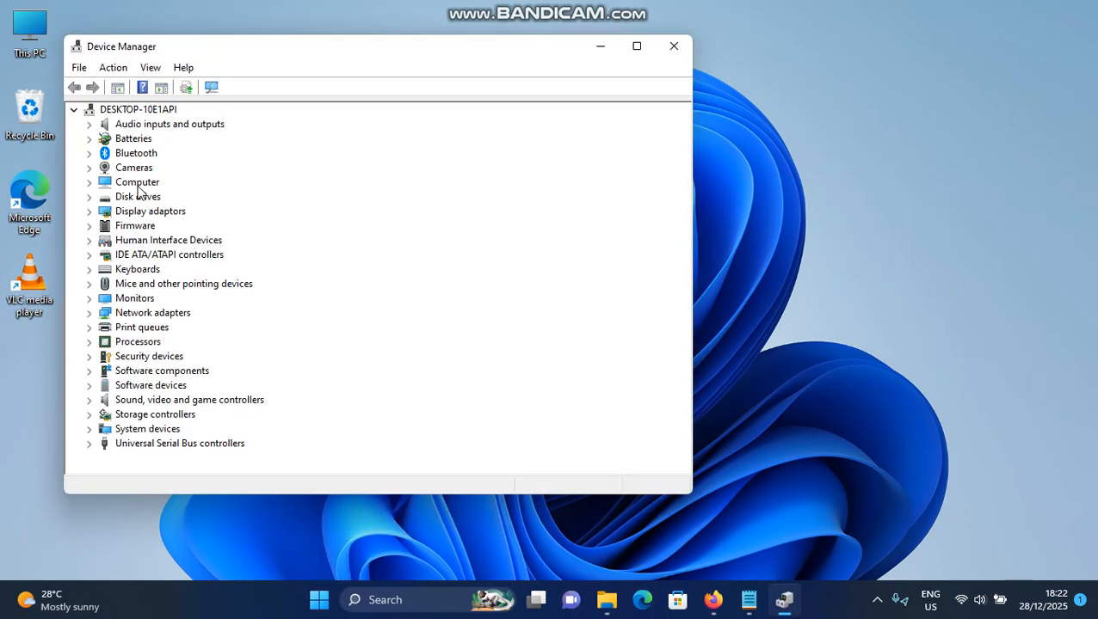
double_click(131, 299)
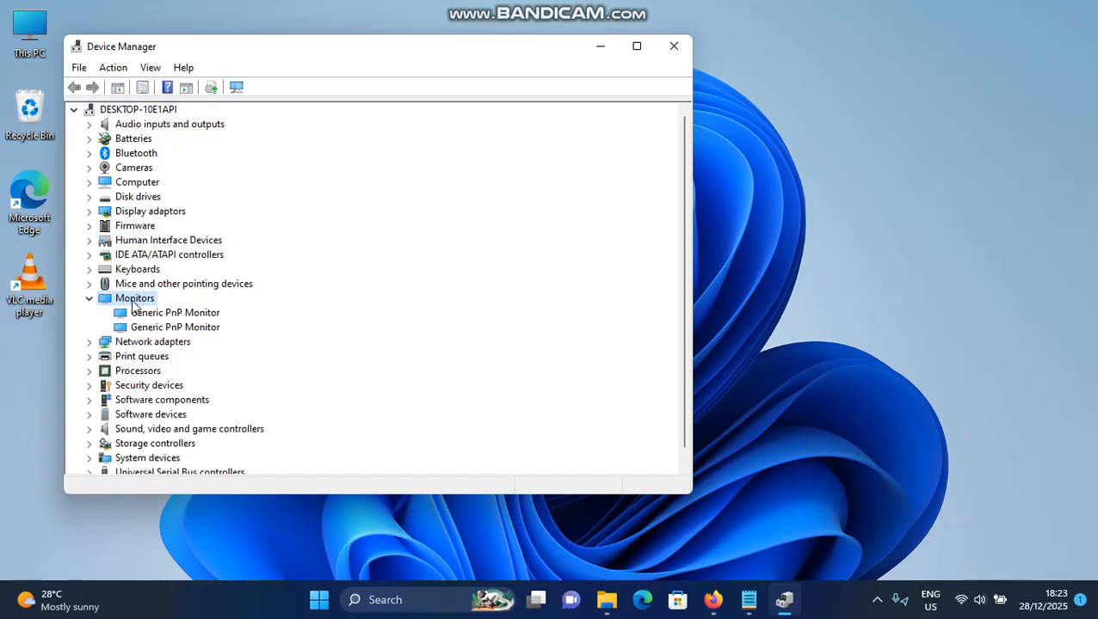
click(182, 315)
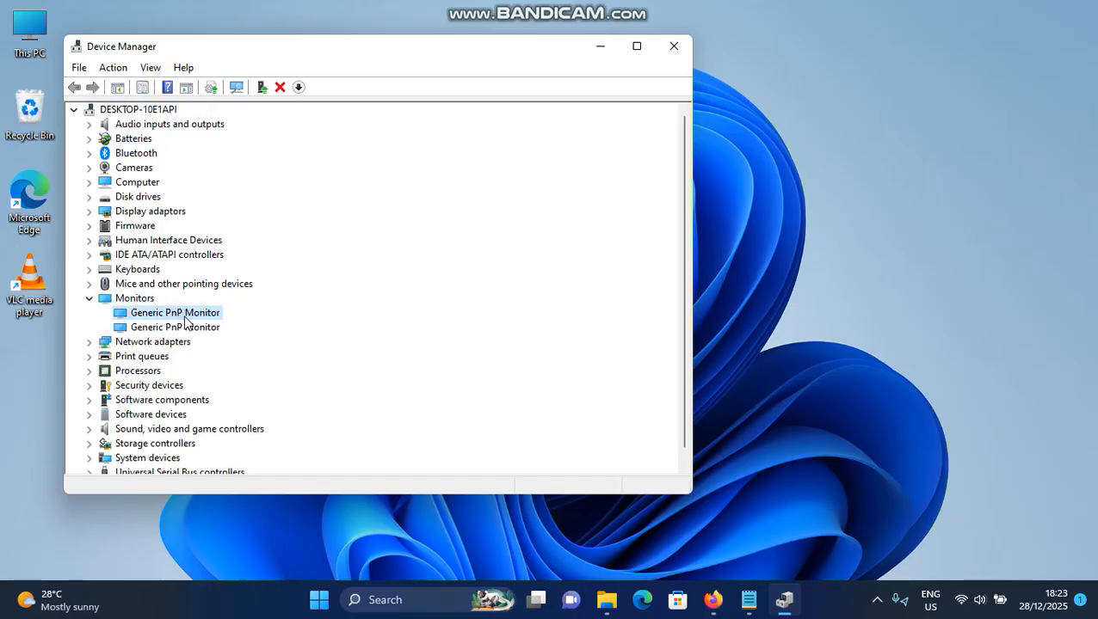
- Start a manual driver update for the first monitor and choose Generic PnP Monitor from the list of available drivers on the computer
right_click(184, 320)
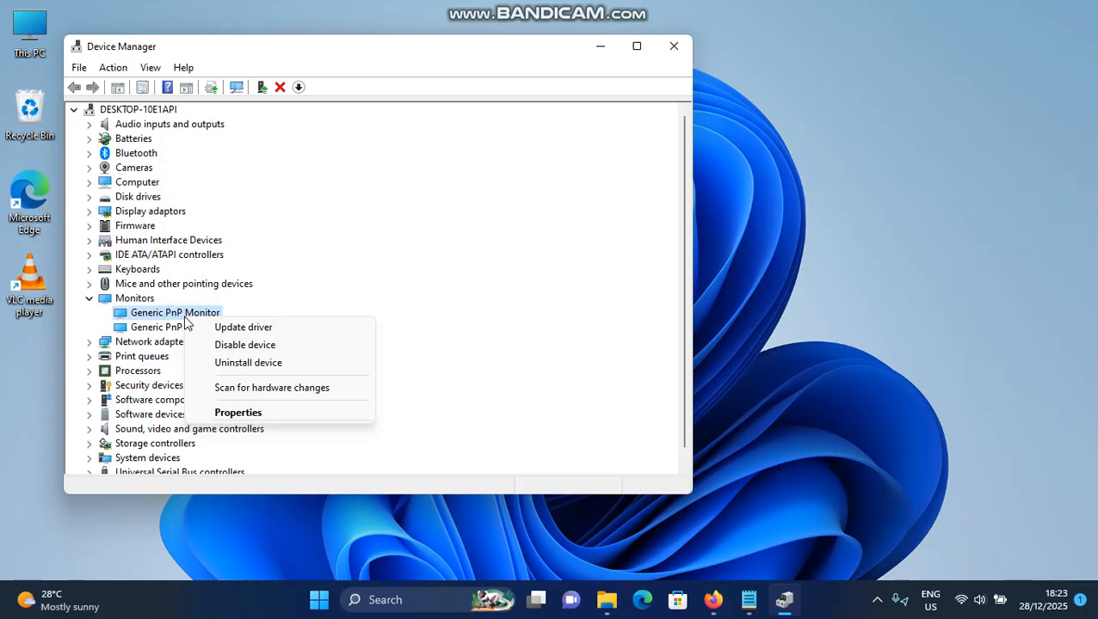
click(265, 328)
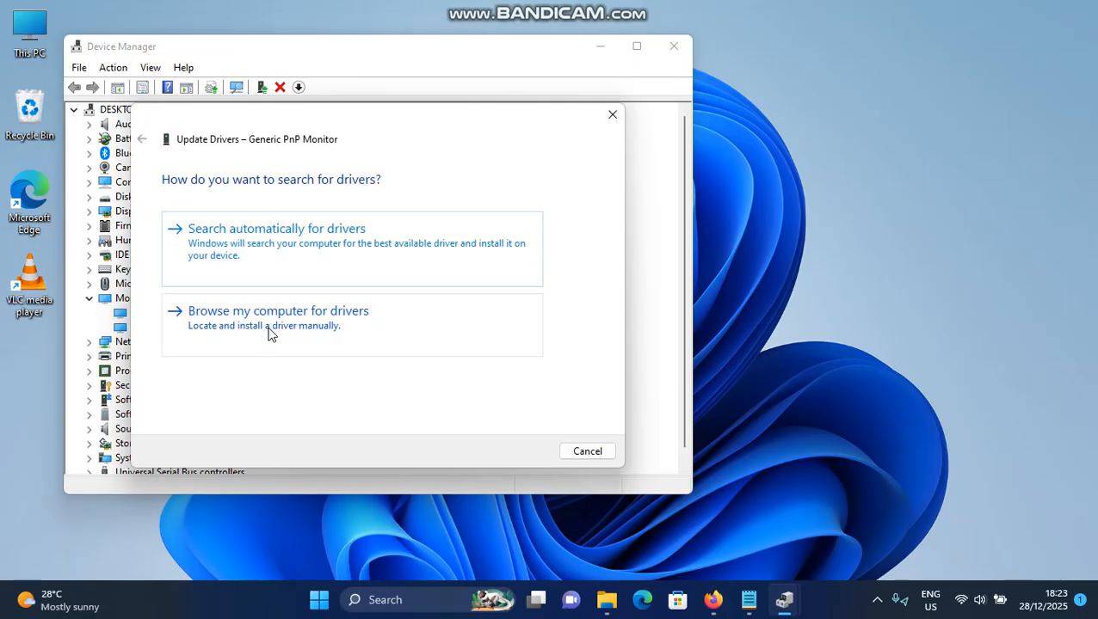
click(261, 319)
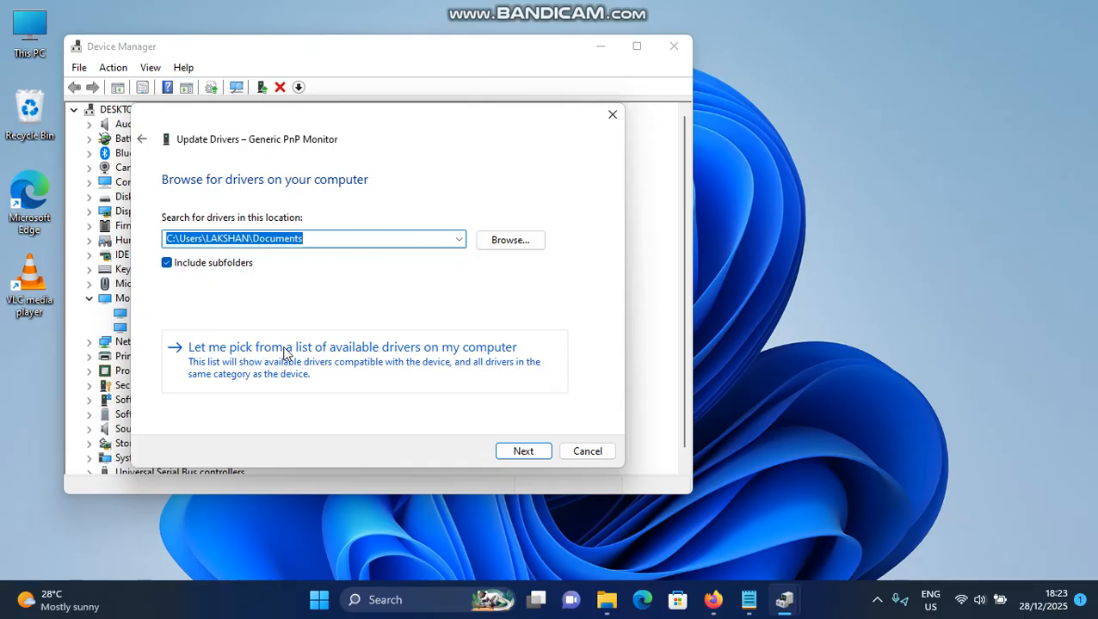
click(344, 355)
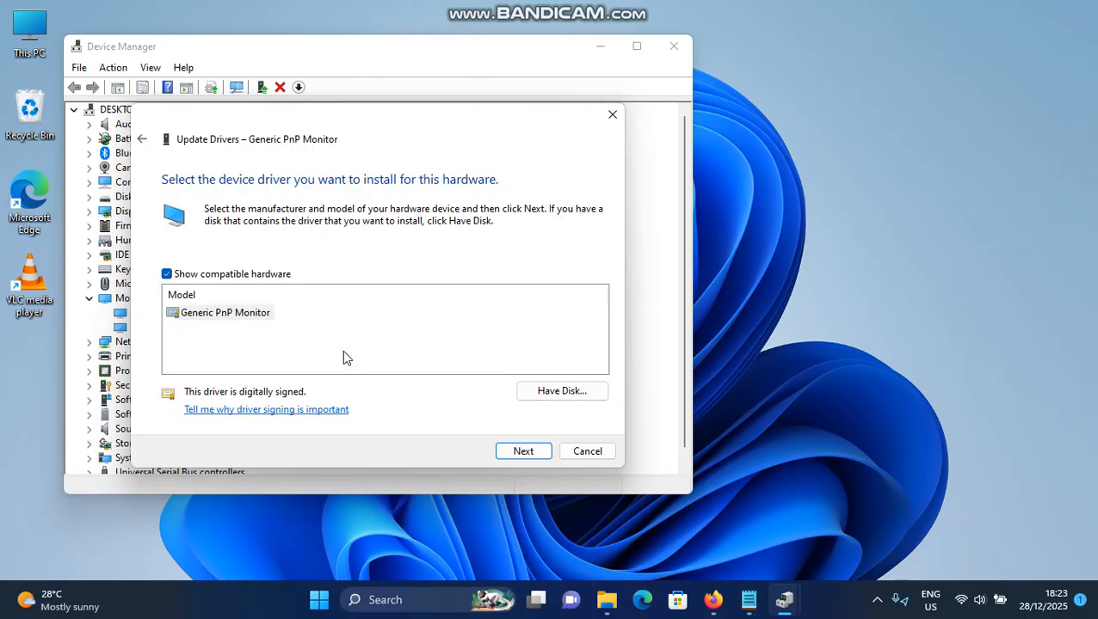
click(217, 317)
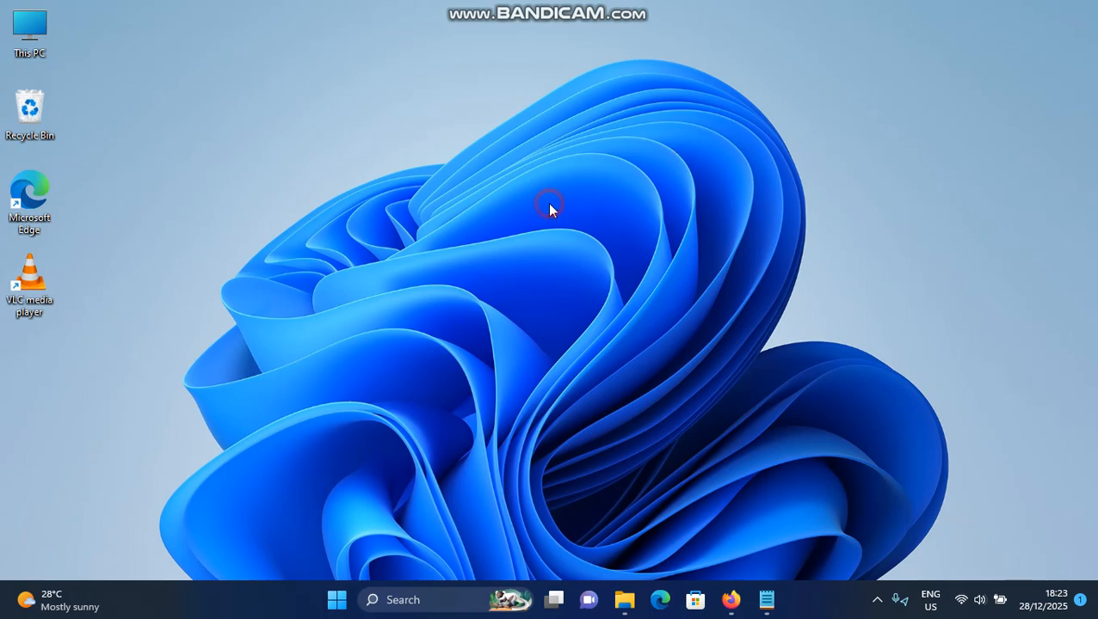
- Open Settings and go to the Other trouble-shooters page under System > Troubleshoot
click(337, 600)
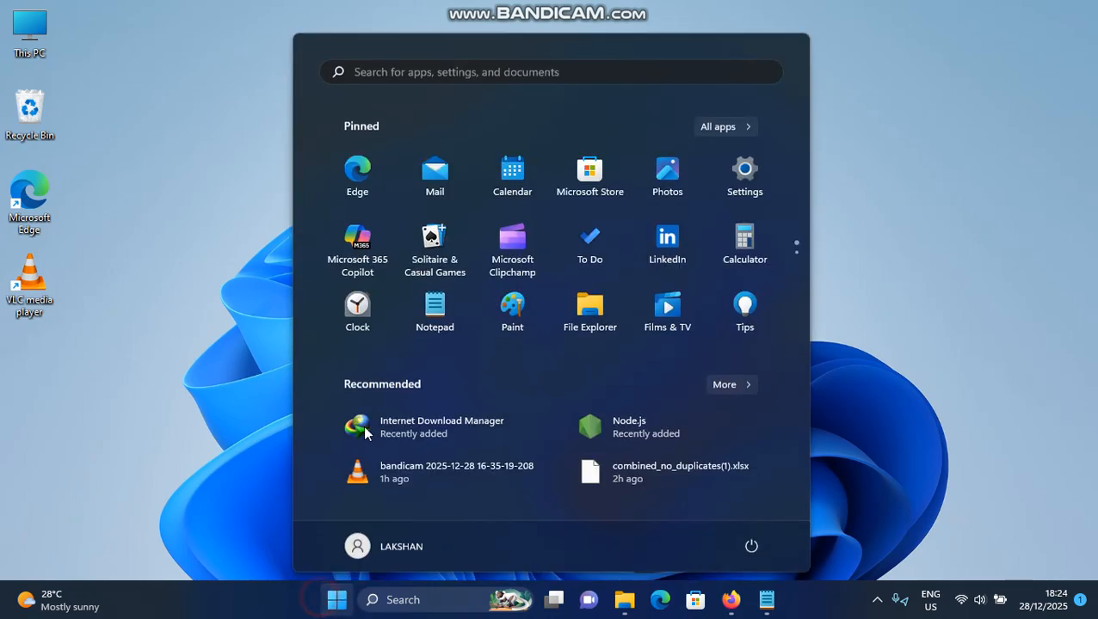
click(736, 175)
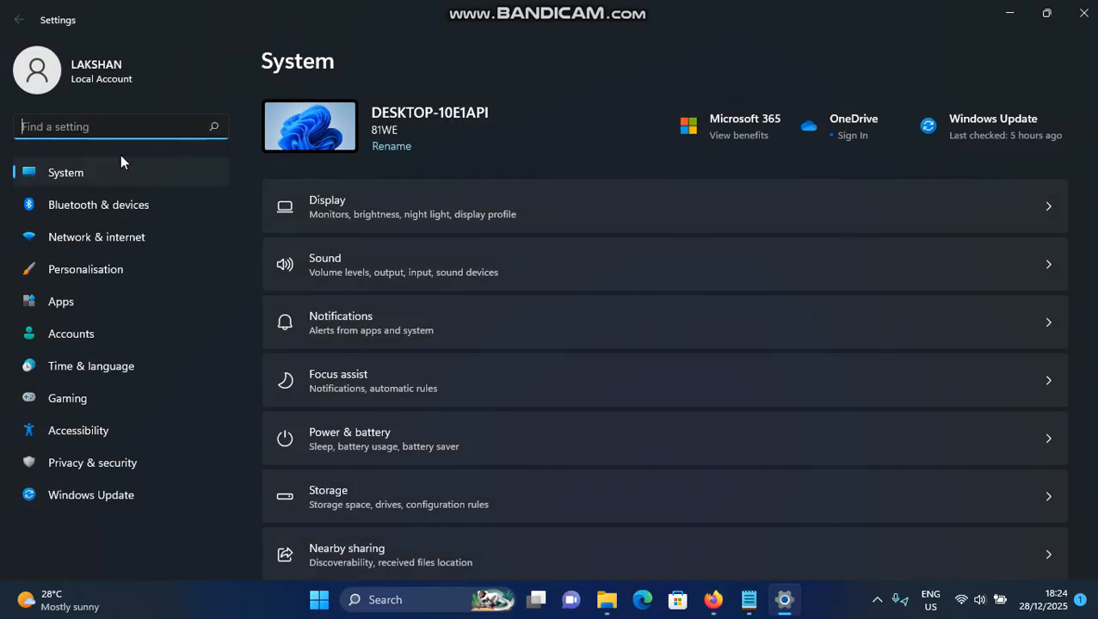
click(73, 171)
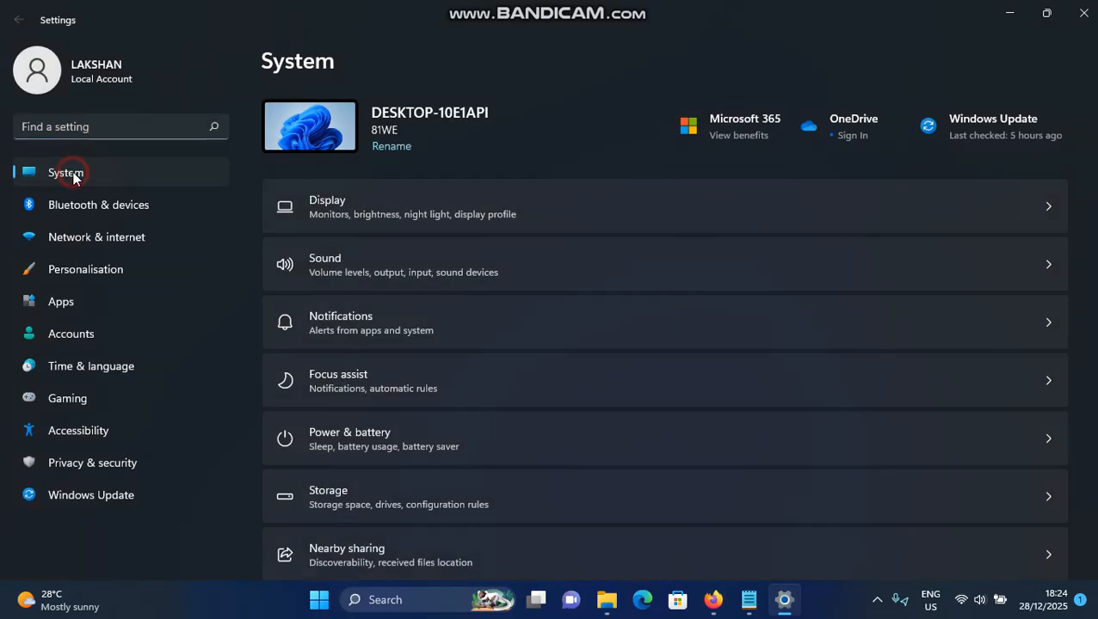
scroll(421, 202, down, 3)
scroll(435, 203, down, 6)
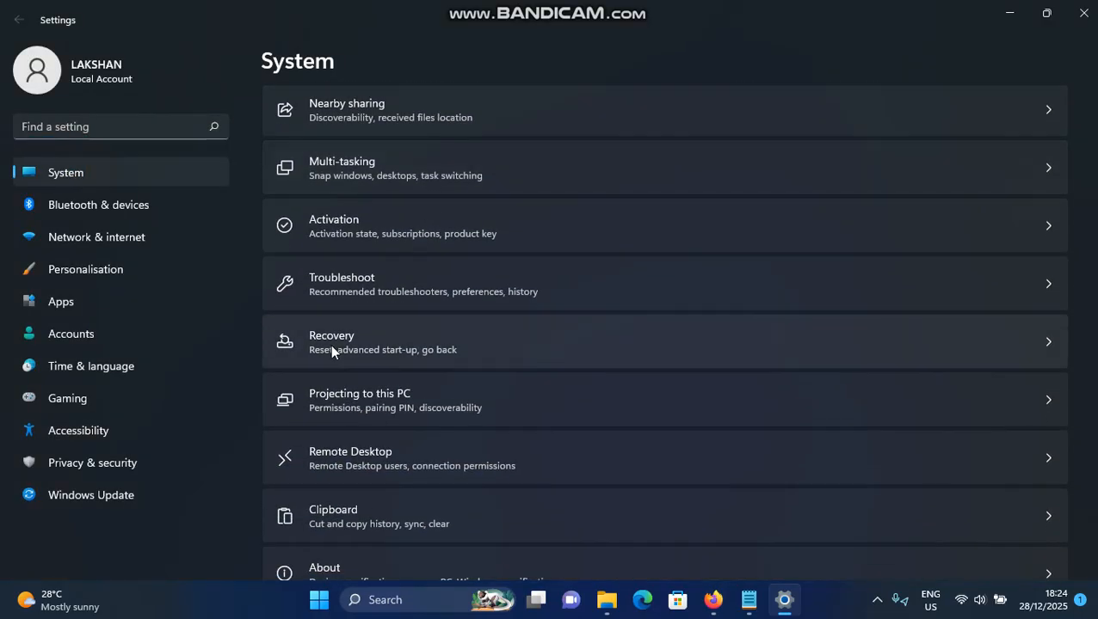
click(431, 283)
click(358, 326)
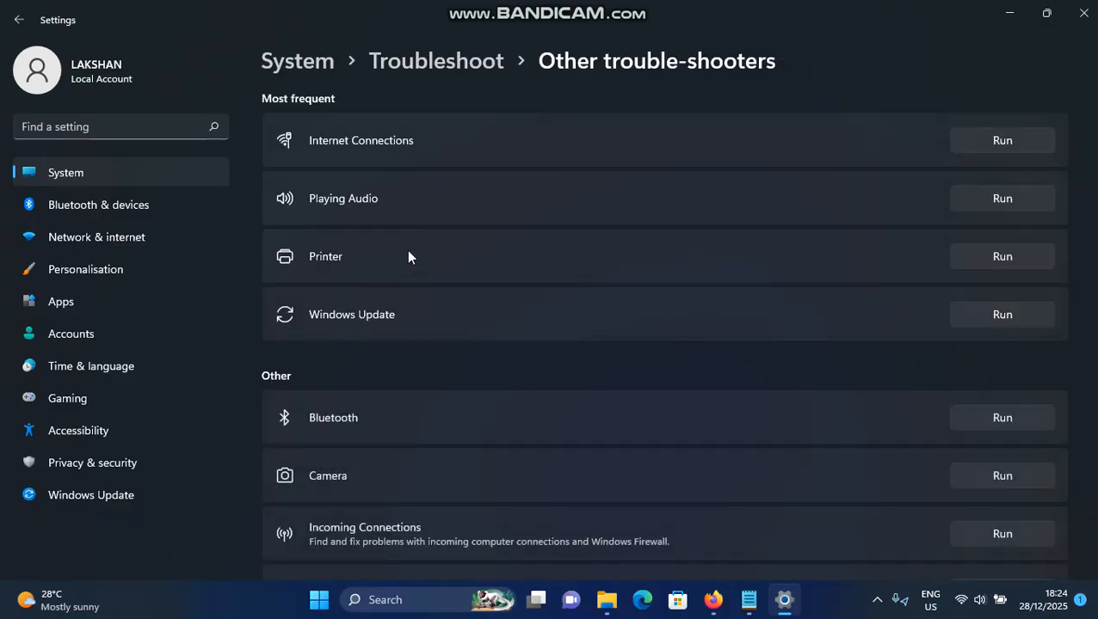
- Run the Power troubleshooter and close it when it completes
scroll(428, 248, down, 5)
scroll(428, 248, down, 3)
scroll(410, 203, up, 1)
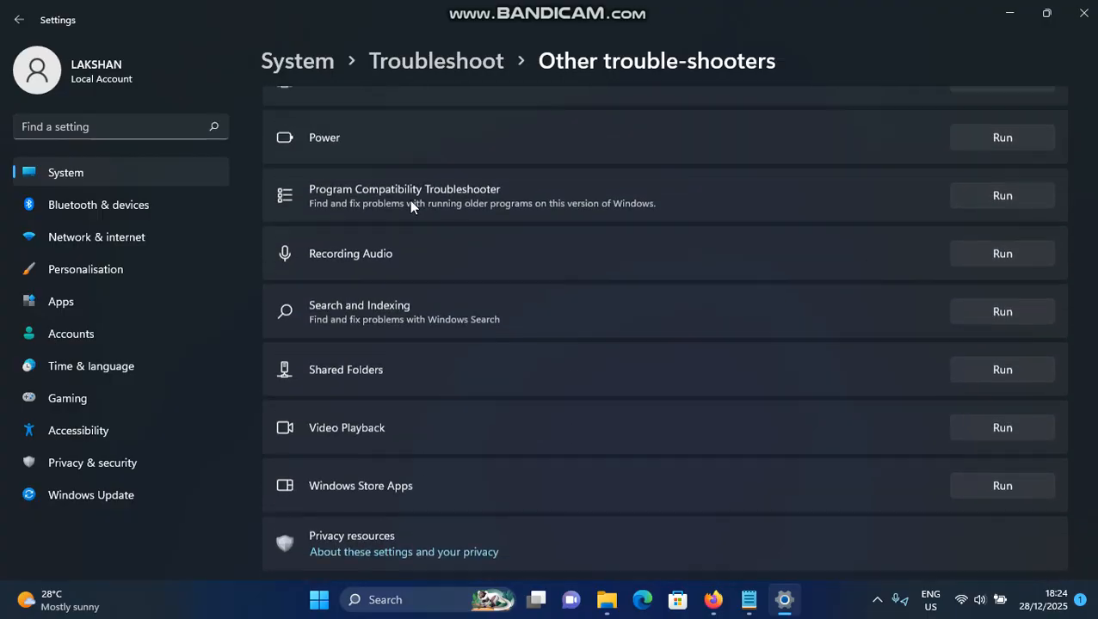
click(957, 193)
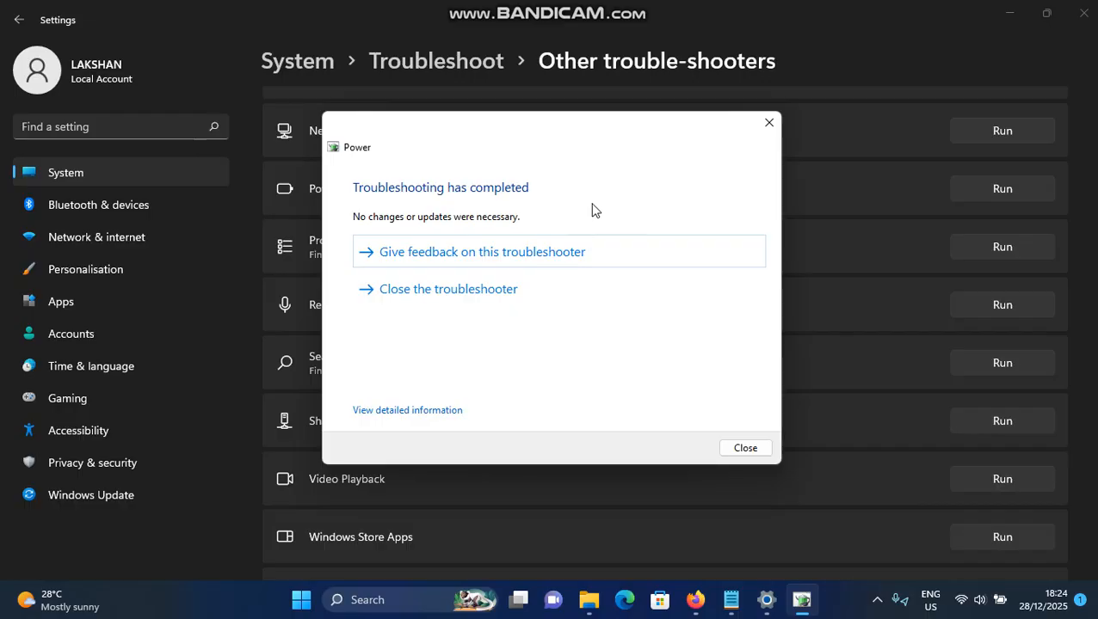
click(743, 448)
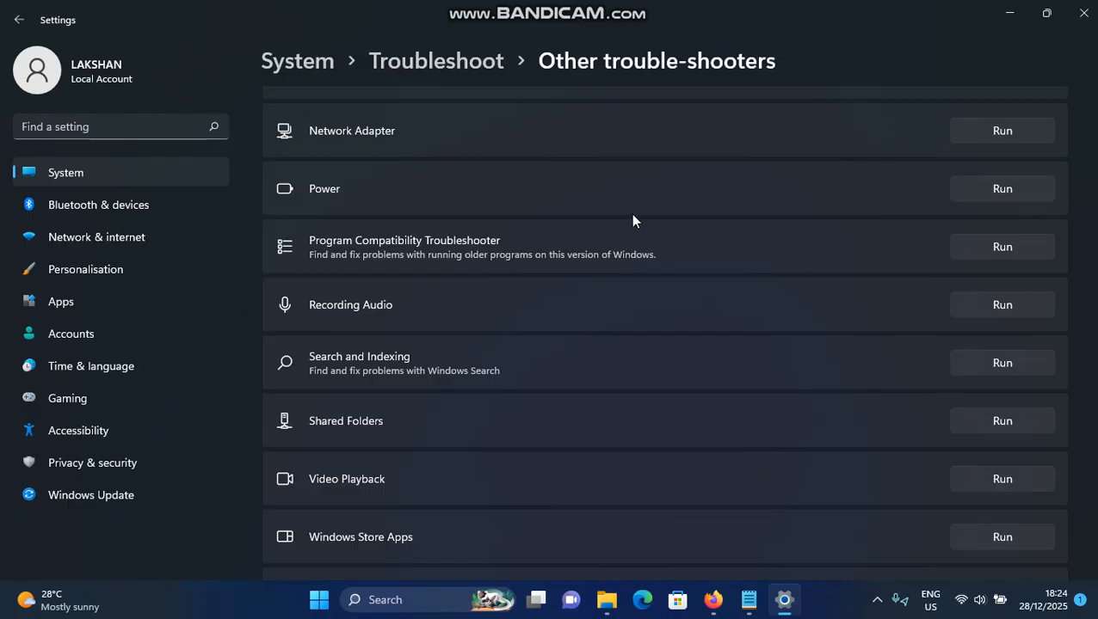
- Look through the full list of other available troubleshooters, and close Settings
scroll(632, 221, down, 2)
scroll(628, 227, up, 4)
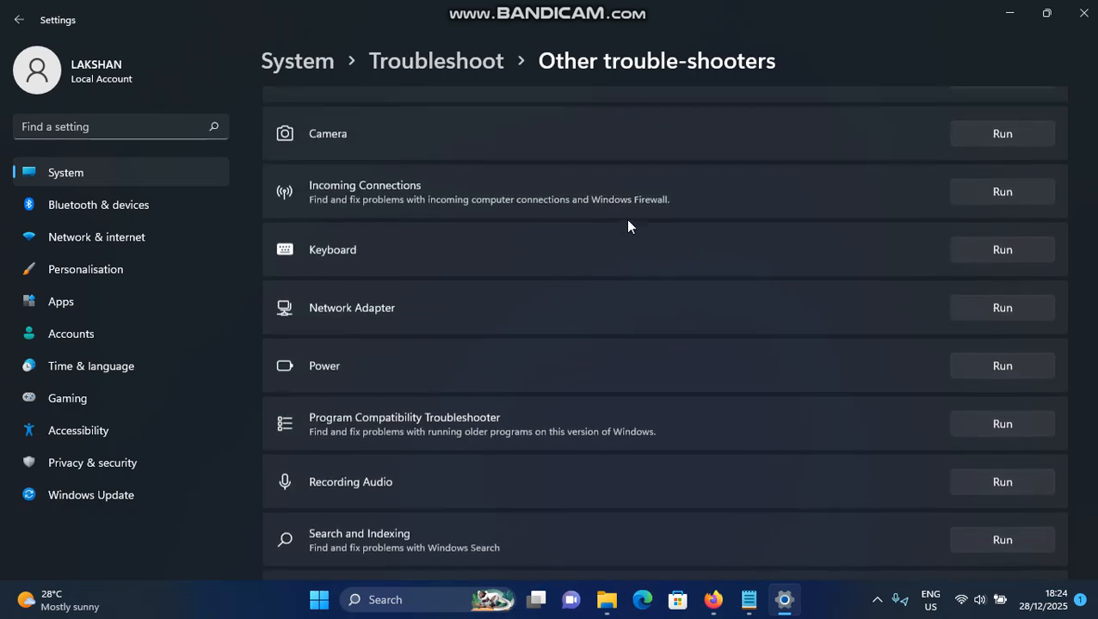
scroll(628, 226, up, 4)
scroll(629, 226, down, 2)
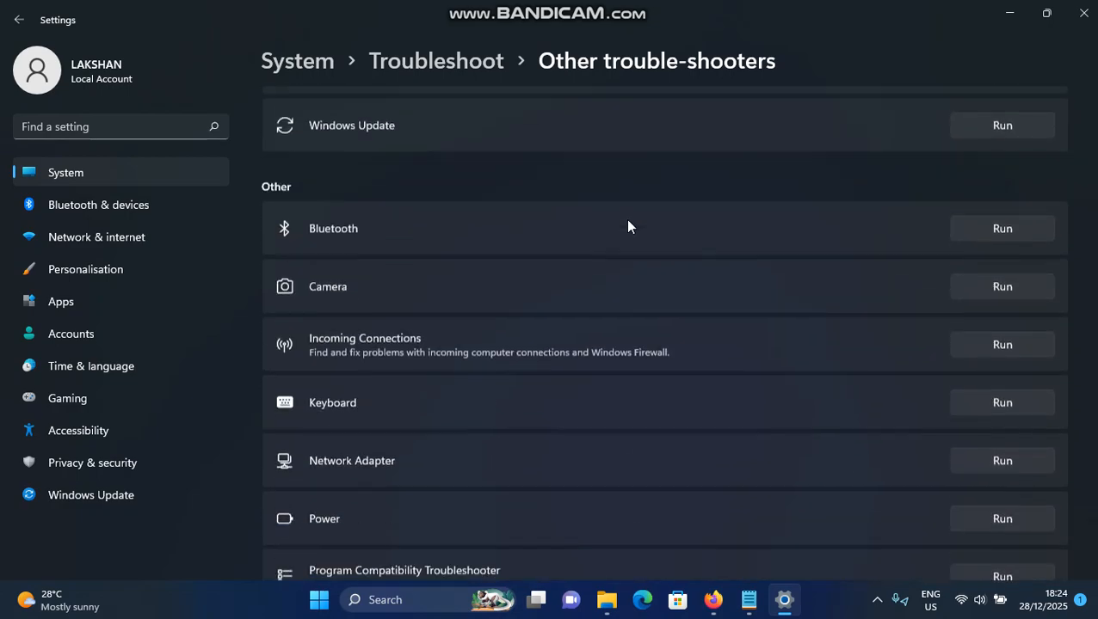
scroll(628, 226, down, 5)
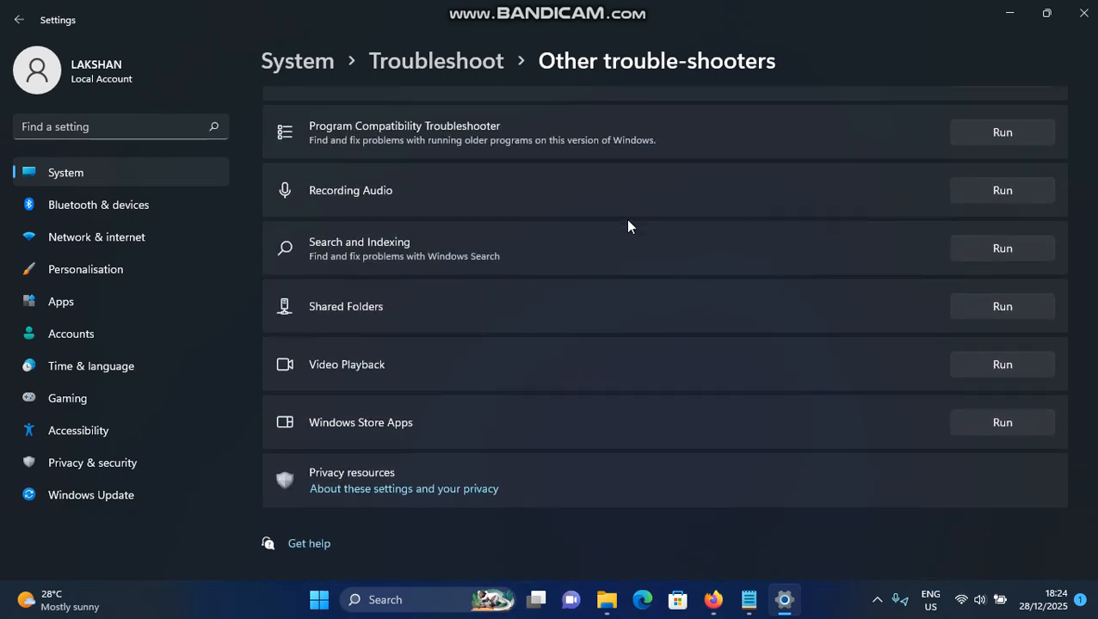
scroll(628, 226, up, 3)
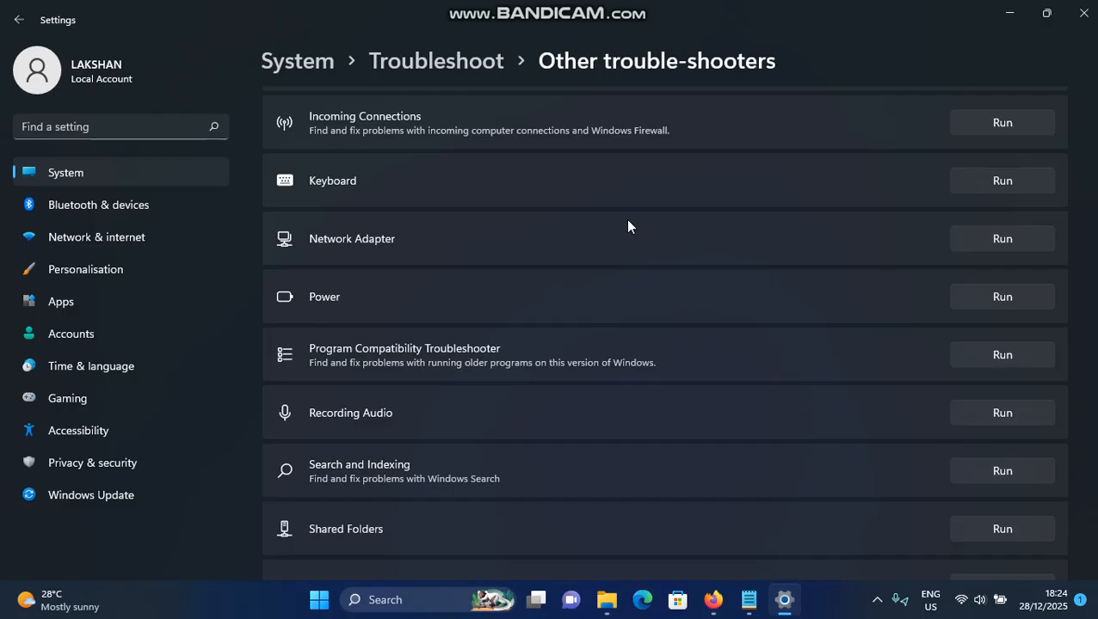
scroll(628, 226, up, 5)
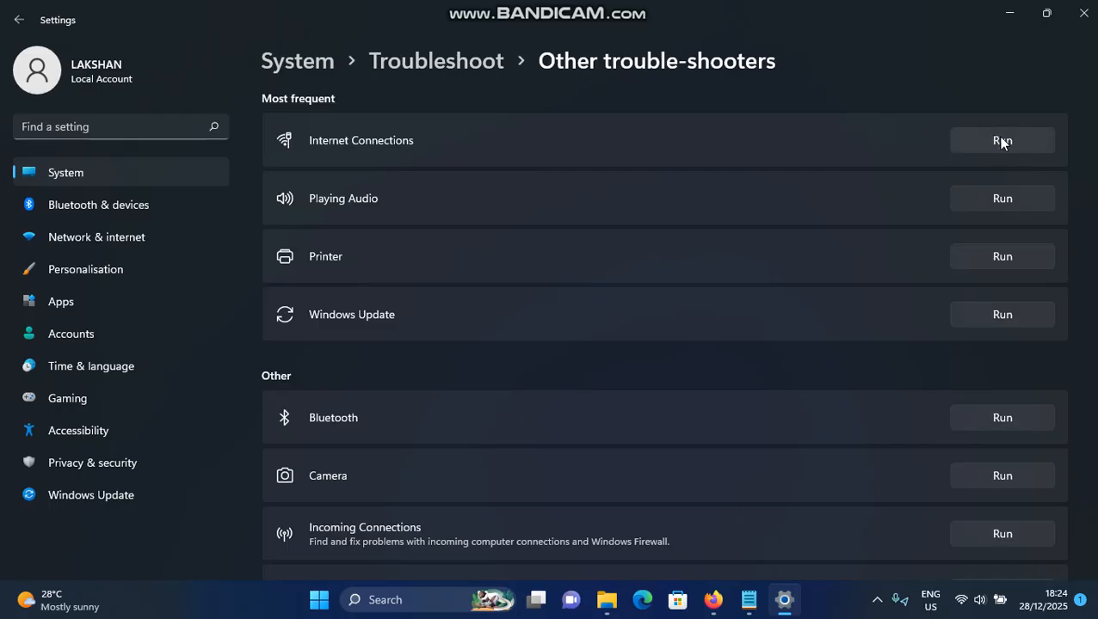
click(1085, 9)
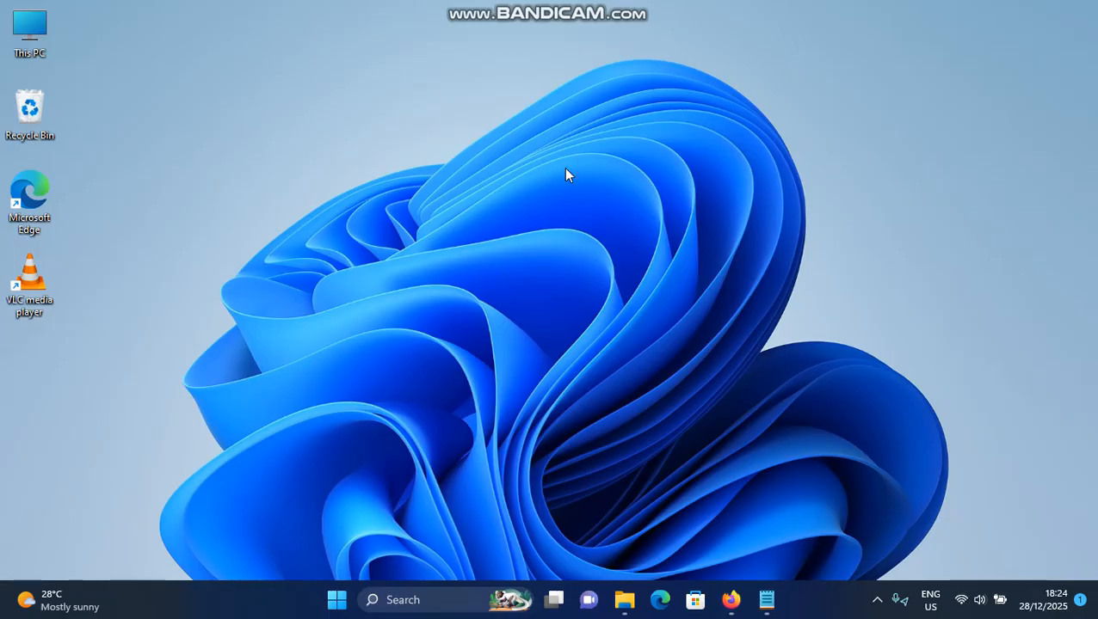
- Open Registry Editor by running the regedit command
key(super+r)
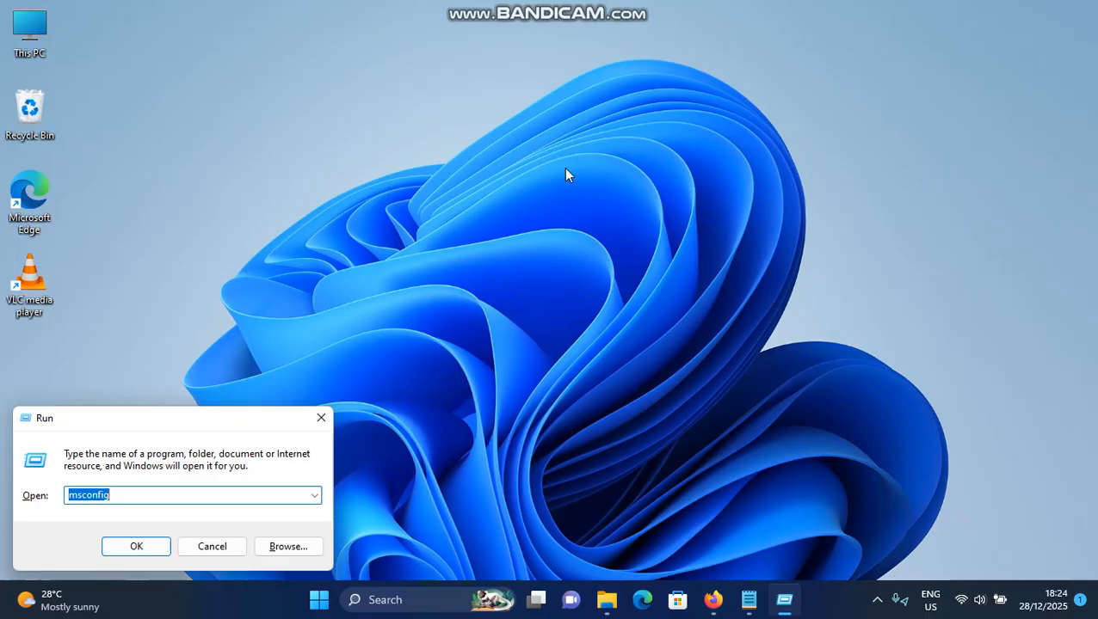
text(reg)
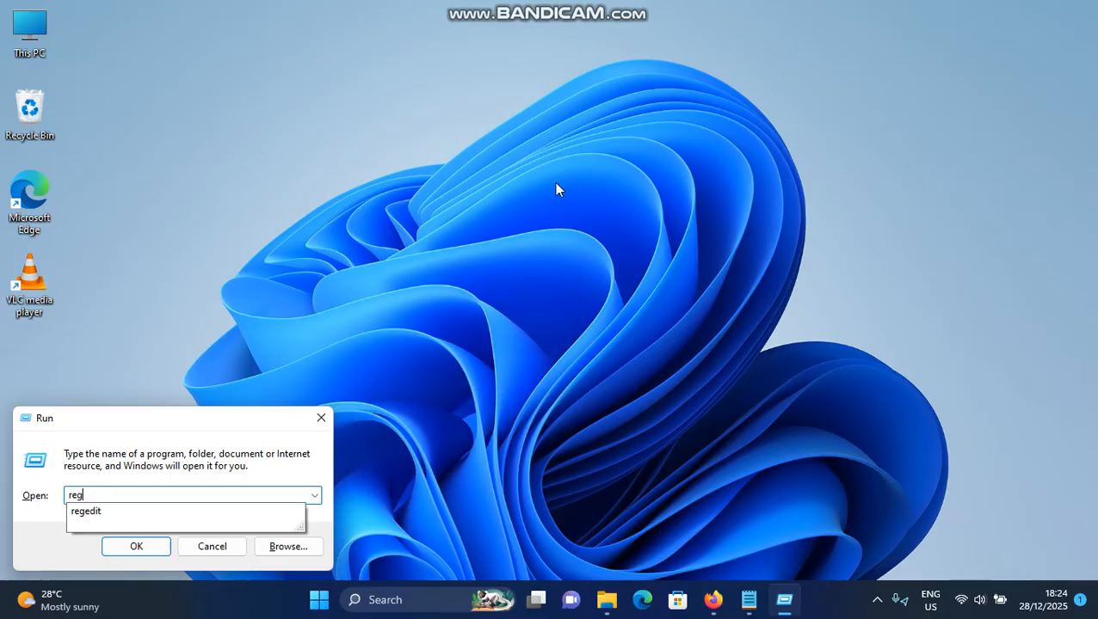
text(edit)
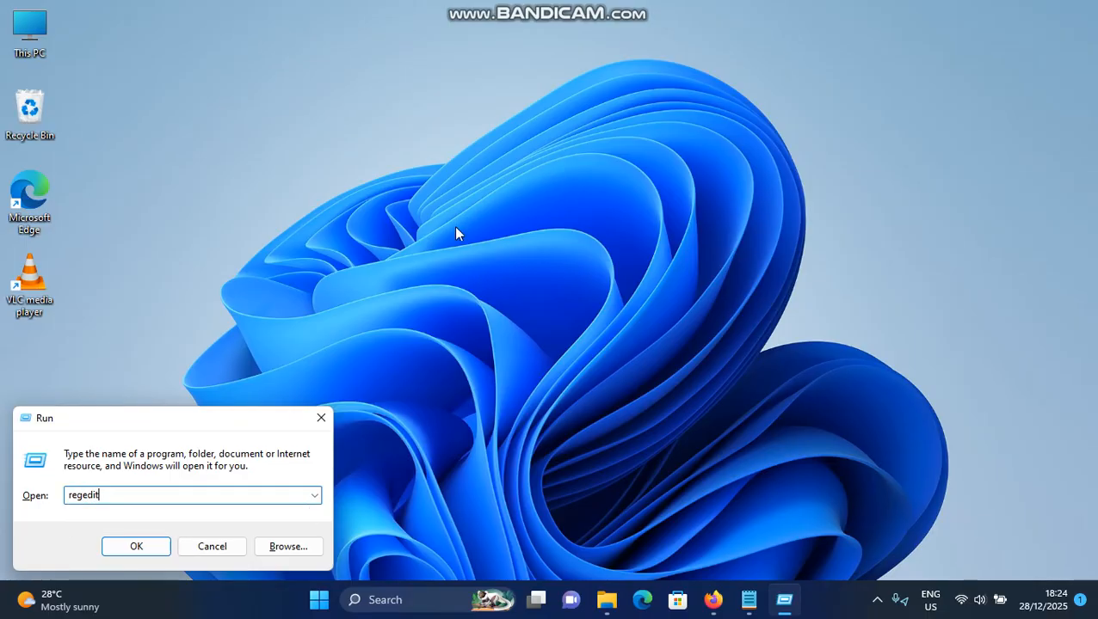
click(135, 547)
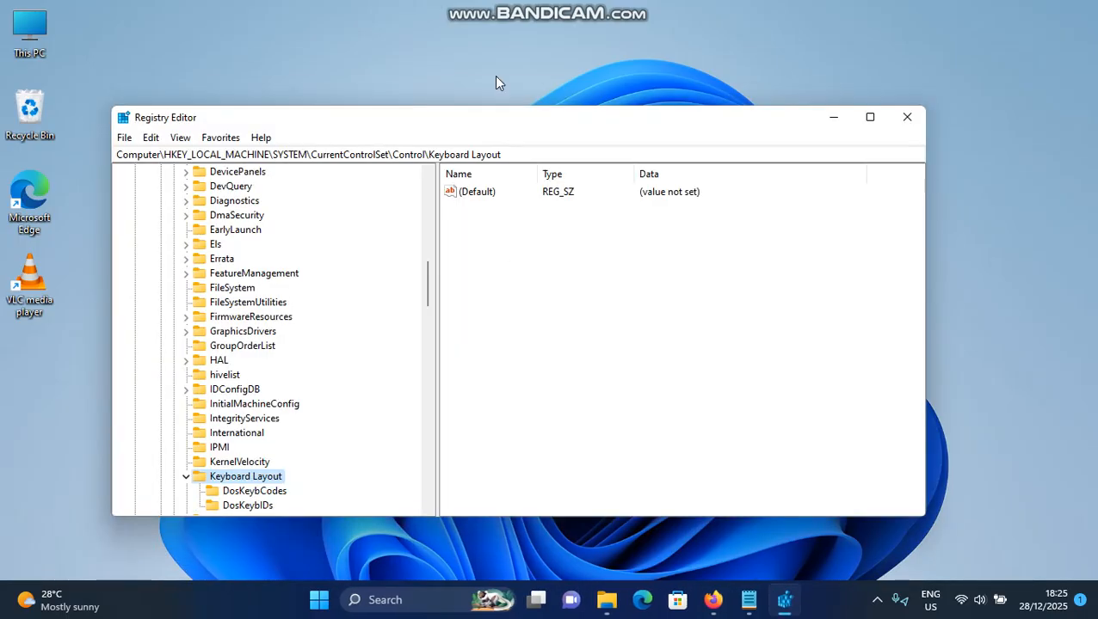
- In the registry, expand HKEY_LOCAL_MACHINE\SYSTEM\ControlSet001\Control\Class
click(292, 331)
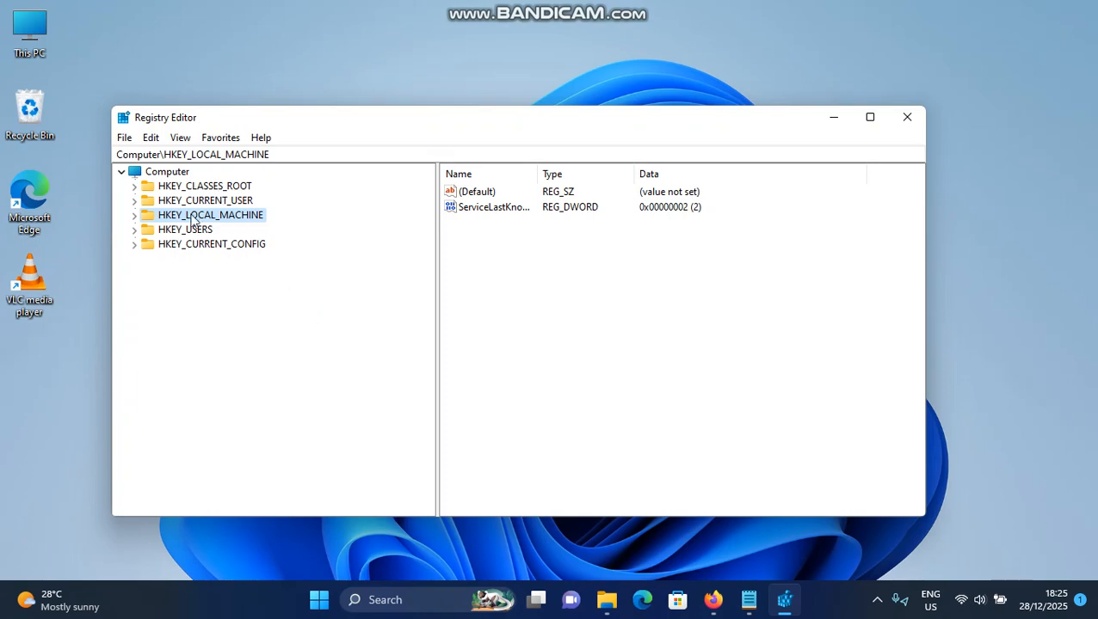
double_click(178, 216)
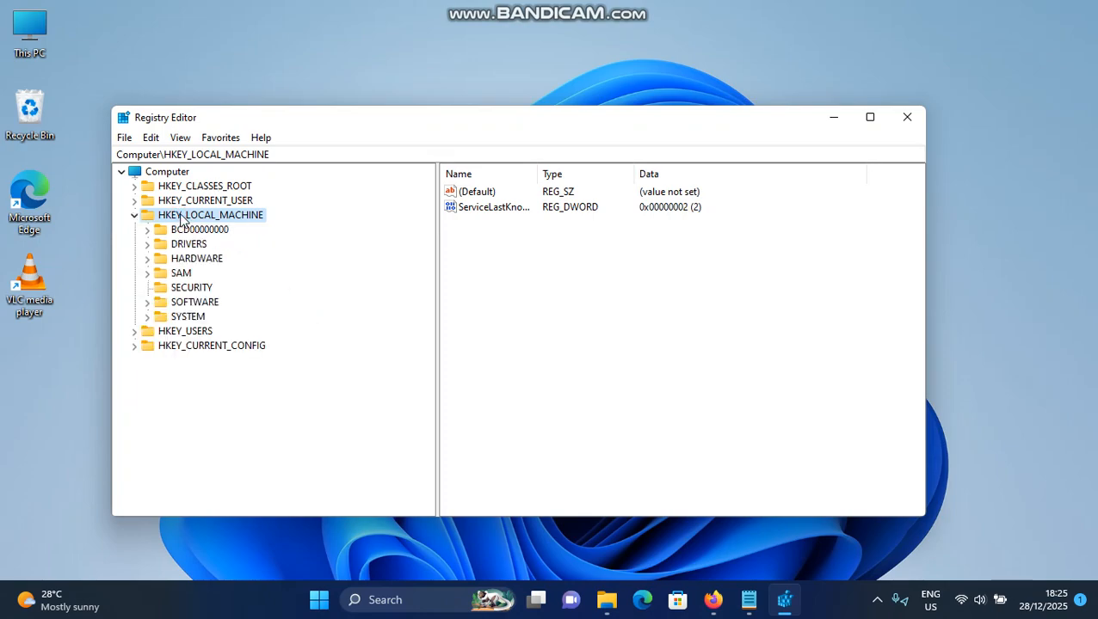
double_click(191, 316)
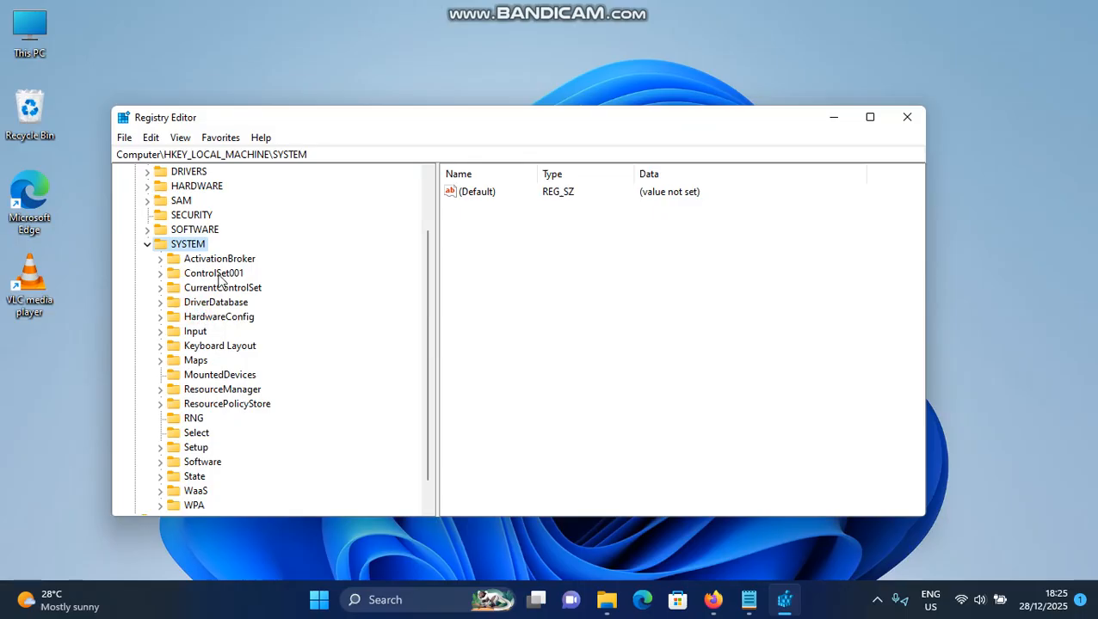
double_click(215, 273)
double_click(221, 293)
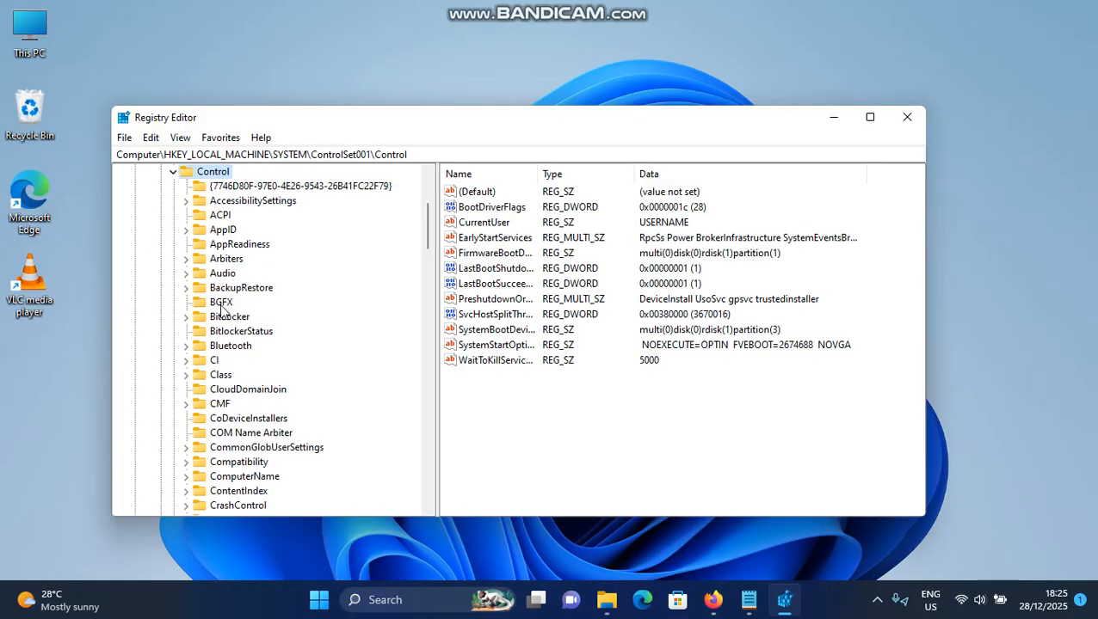
click(224, 377)
double_click(225, 377)
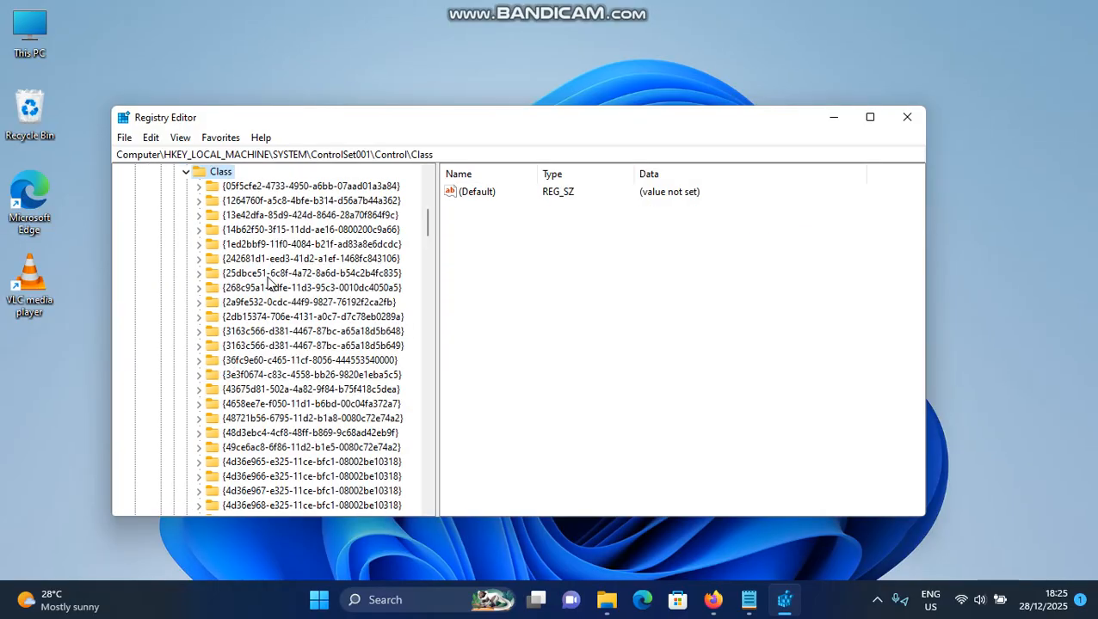
- Check the display class key name in the Notepad note, and expand {4d36e968-e325-11ce-bfc1-08002be10318} under Class in the registry
click(754, 606)
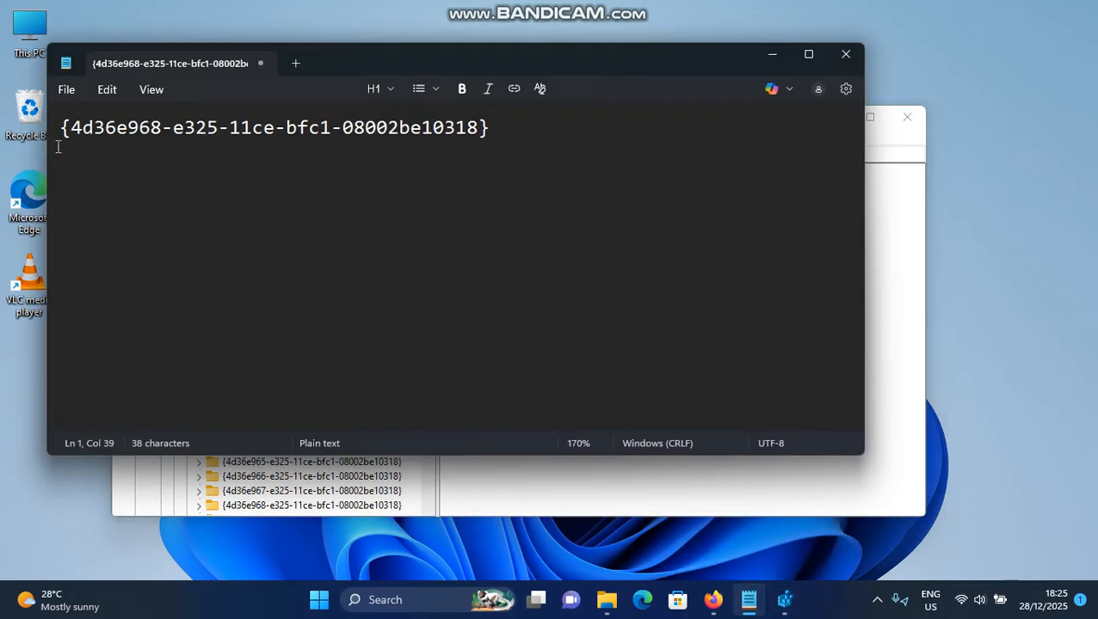
click(764, 58)
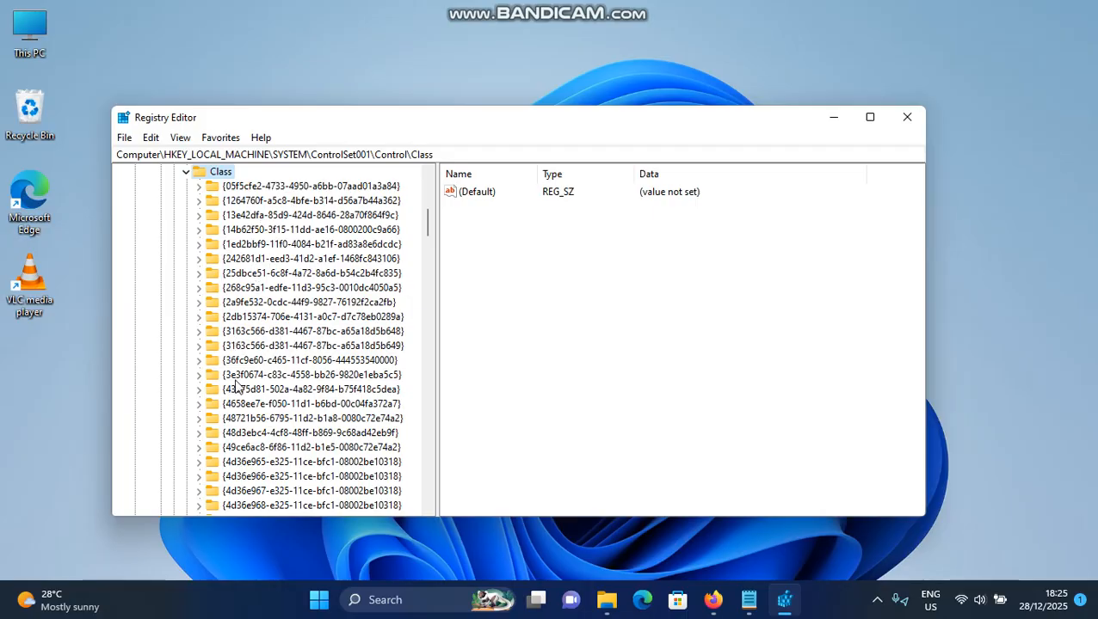
scroll(253, 470, down, 1)
click(262, 465)
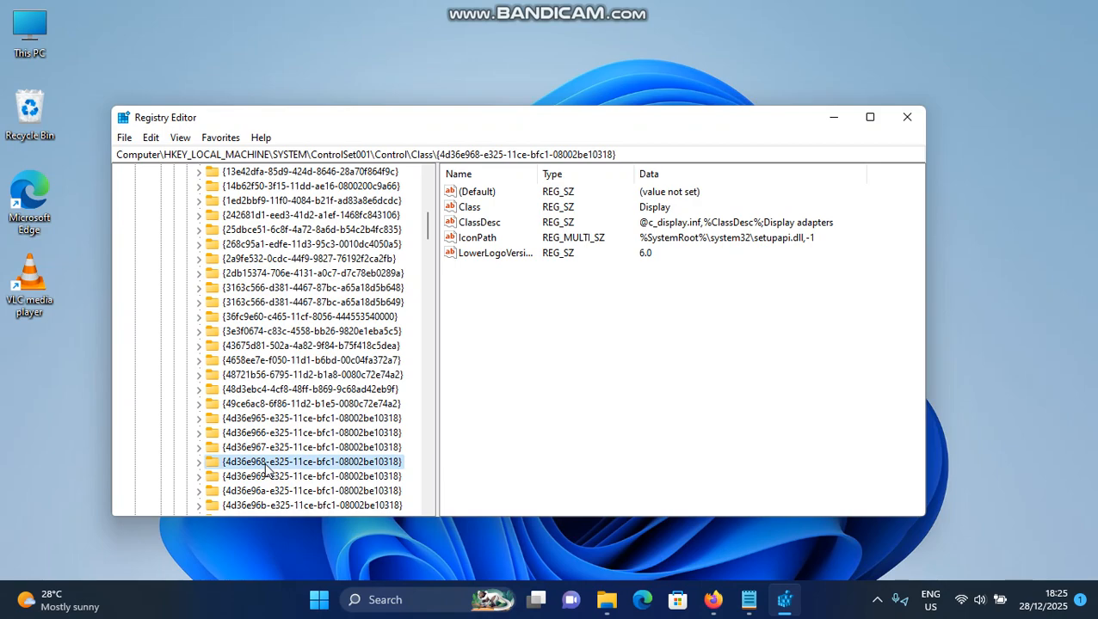
double_click(266, 469)
scroll(269, 392, down, 3)
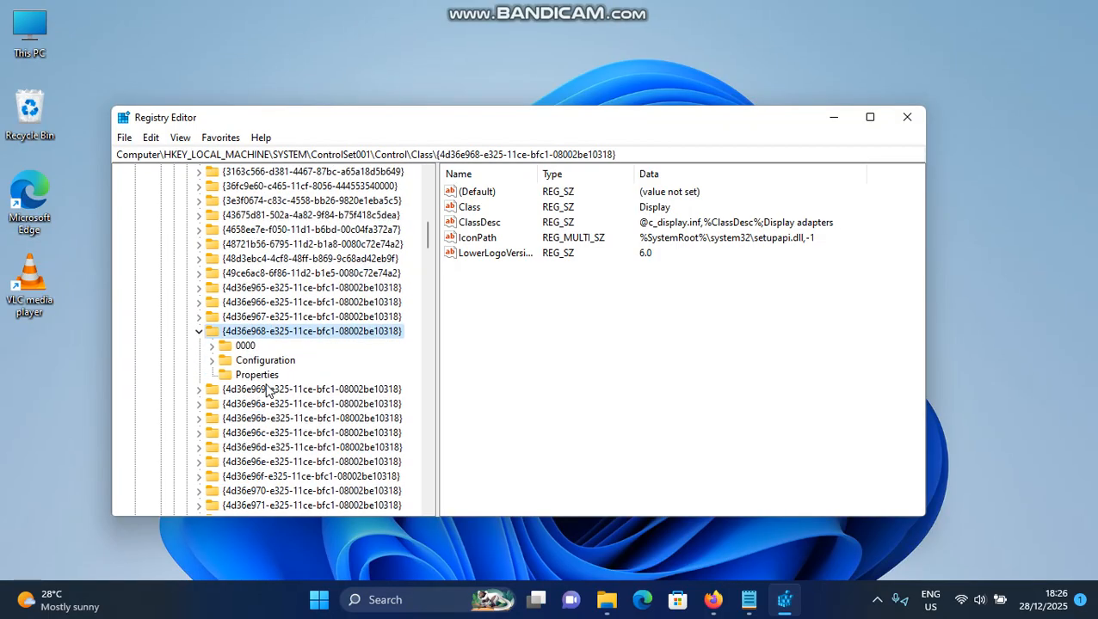
- Look at the 0000, Configuration and Properties subkeys of the display class key, dismissing any message
click(249, 346)
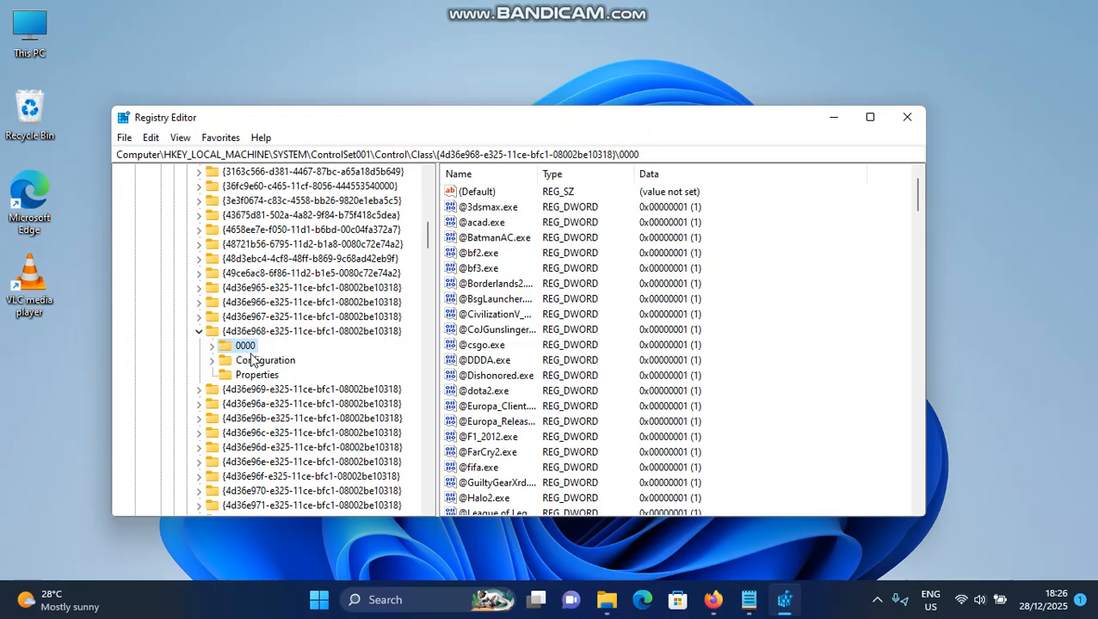
click(255, 365)
click(260, 375)
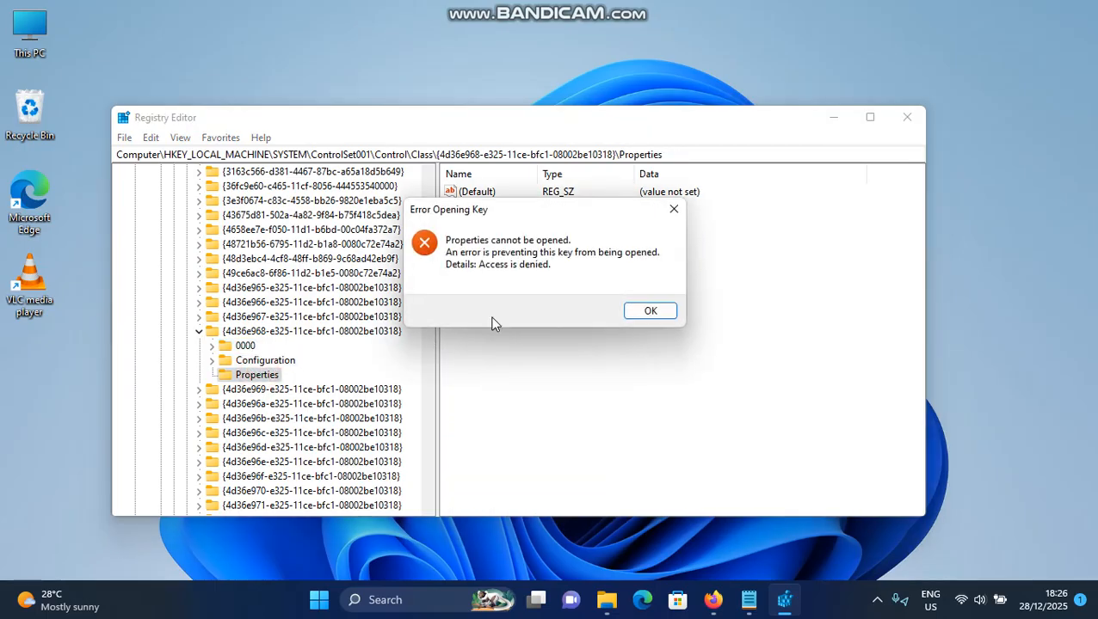
click(661, 311)
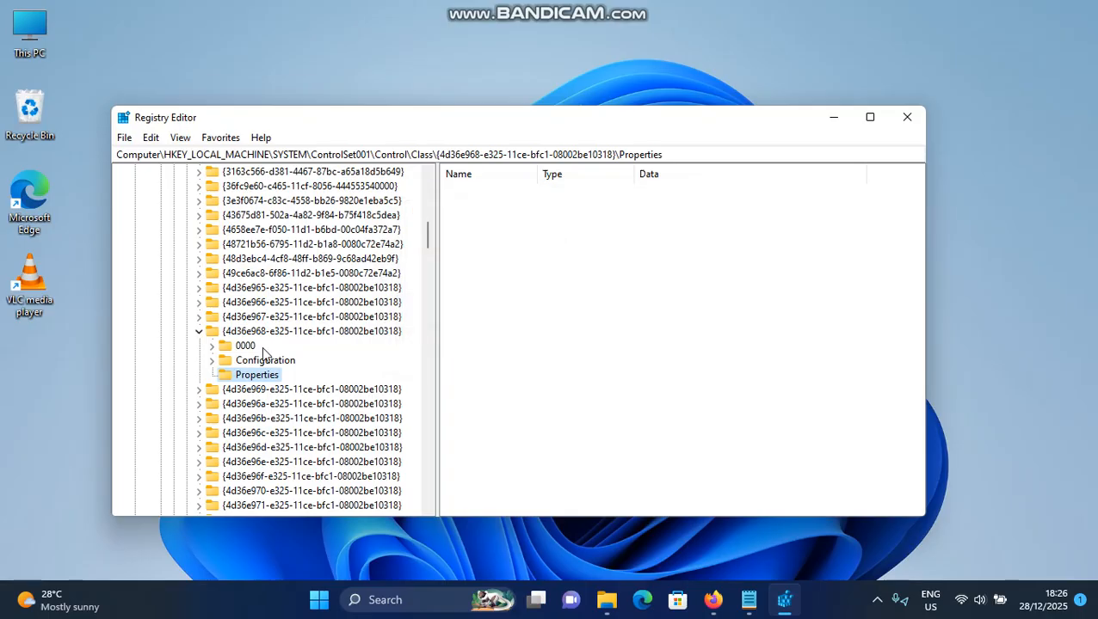
- Rename the 0000 subkey of the display class key to ffff, and close Registry Editor
click(242, 347)
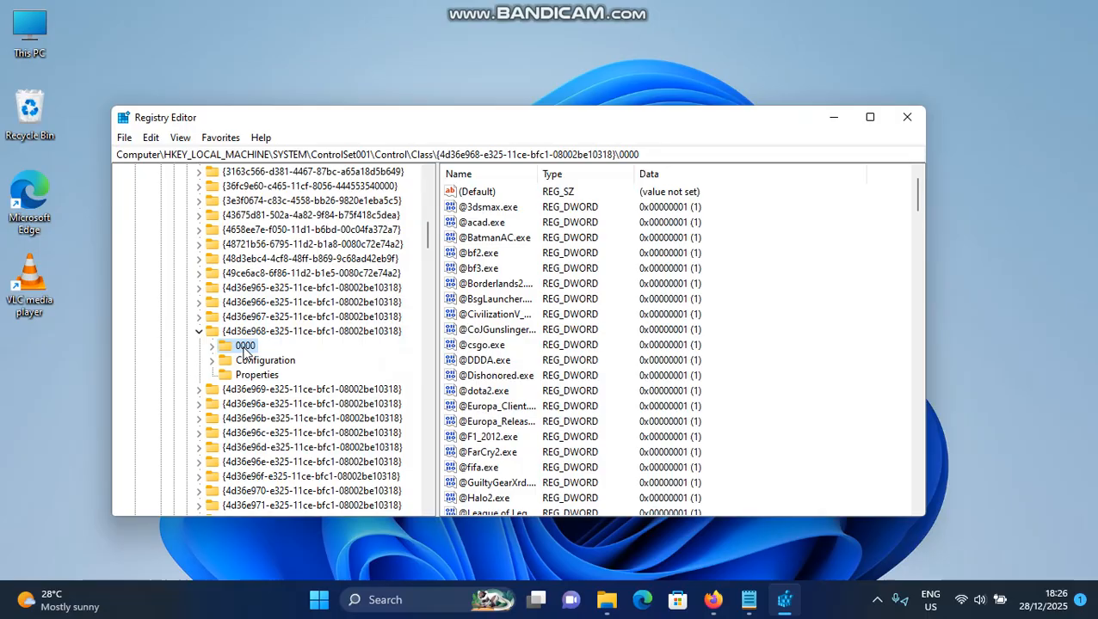
right_click(244, 351)
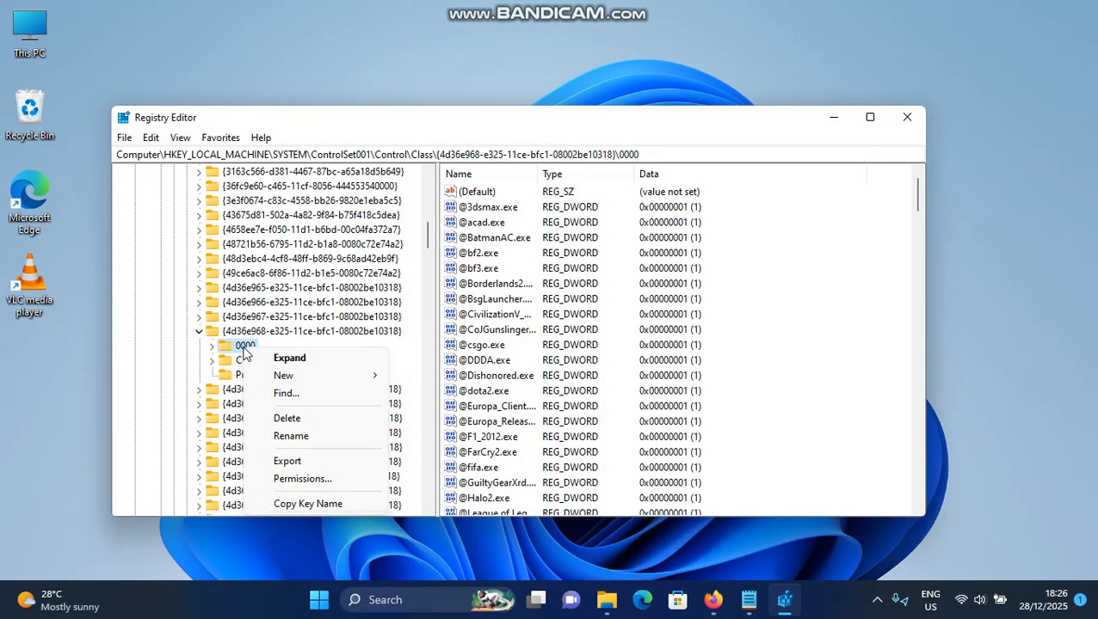
click(296, 436)
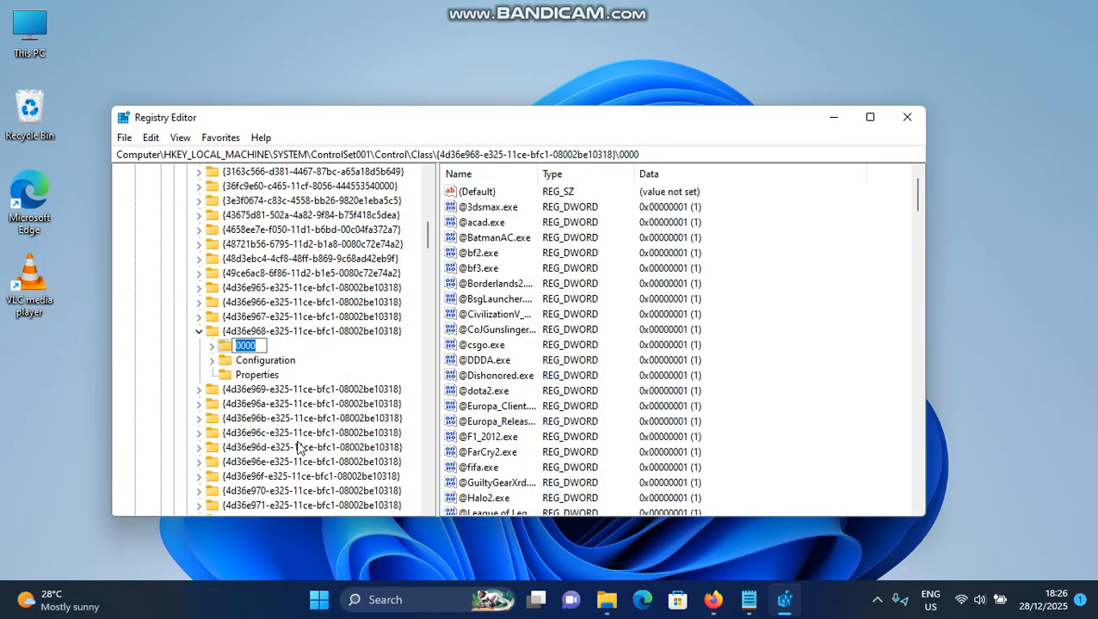
text(ffff)
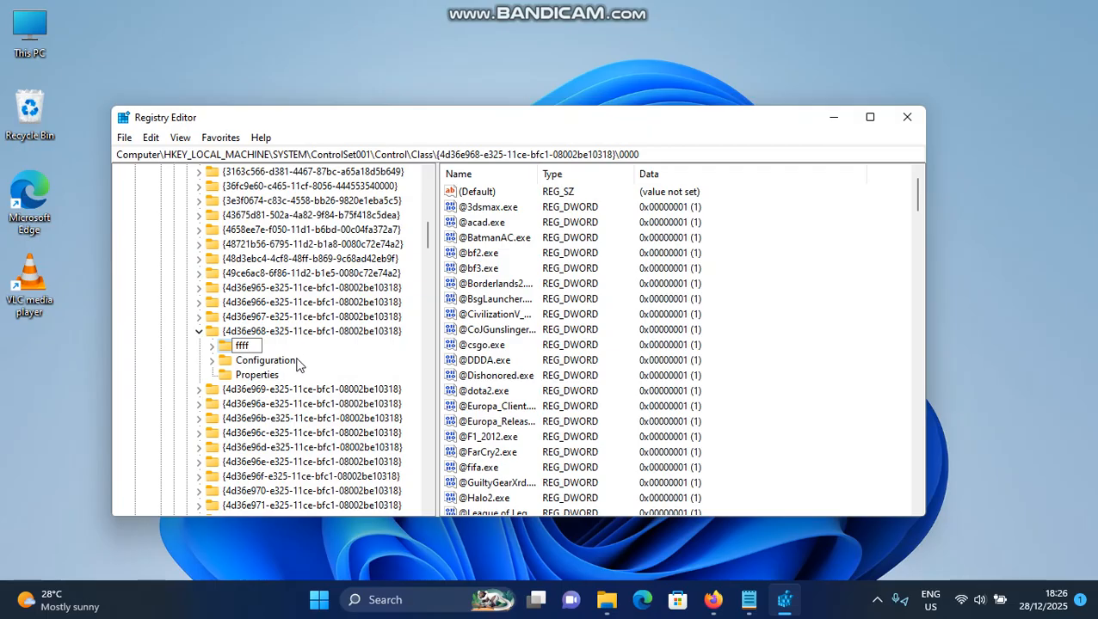
click(293, 362)
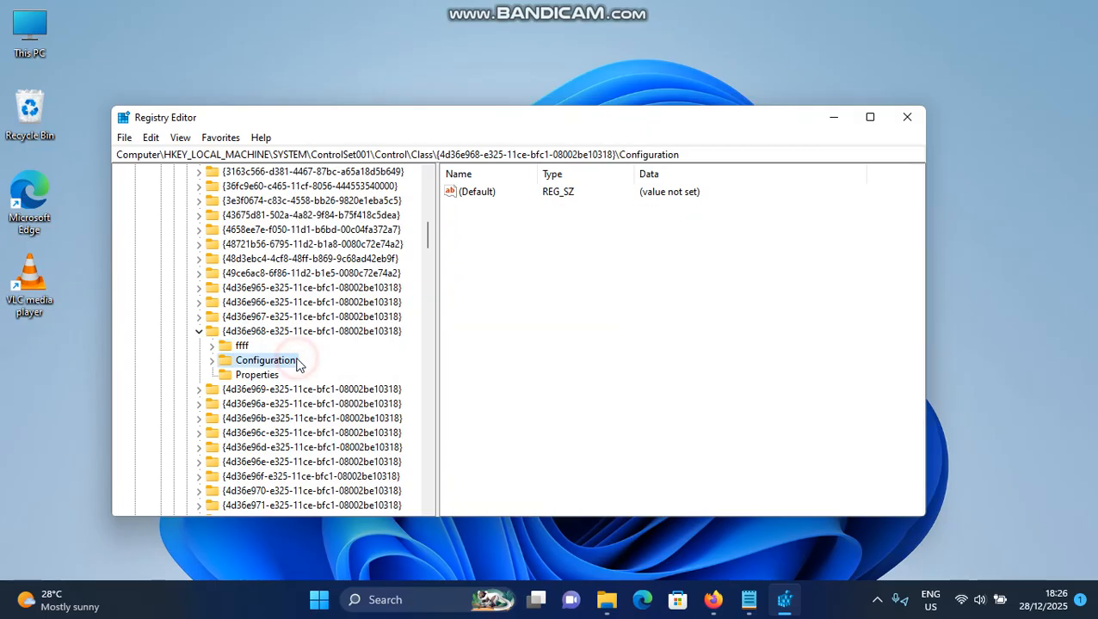
click(909, 118)
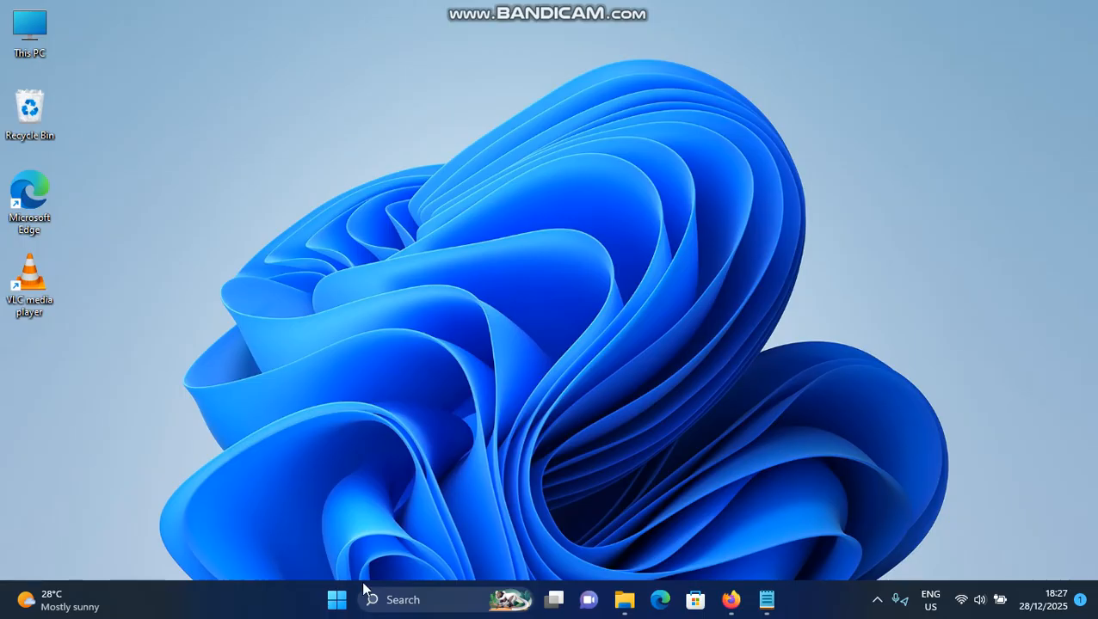
- Open Windows Settings and go to the Display page under System
click(338, 598)
click(725, 183)
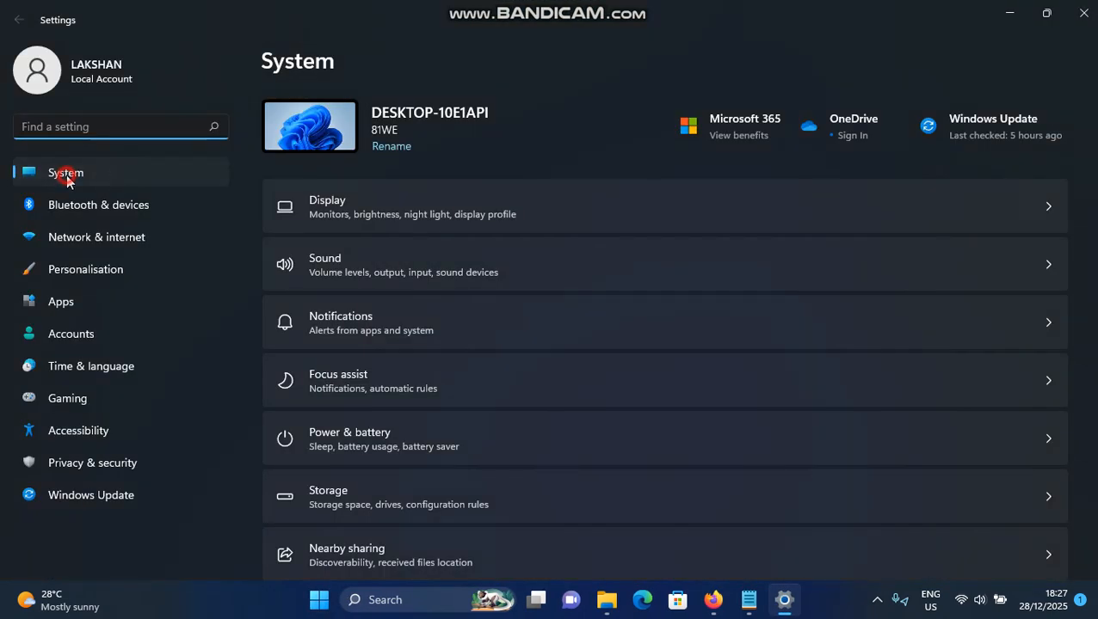
scroll(387, 370, down, 1)
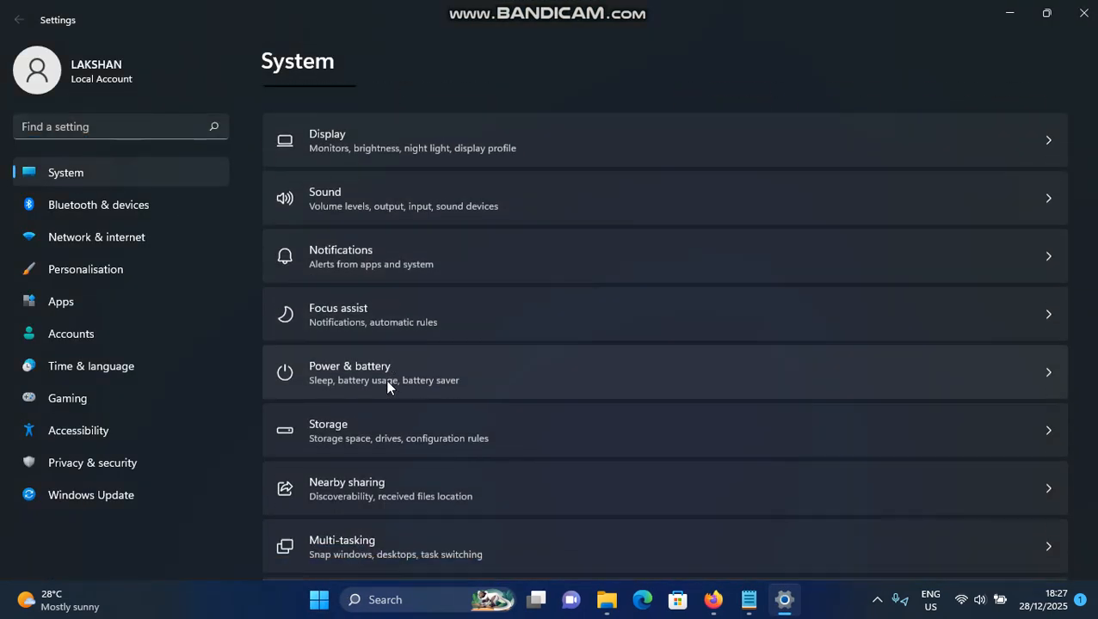
scroll(387, 381, down, 4)
scroll(386, 381, up, 5)
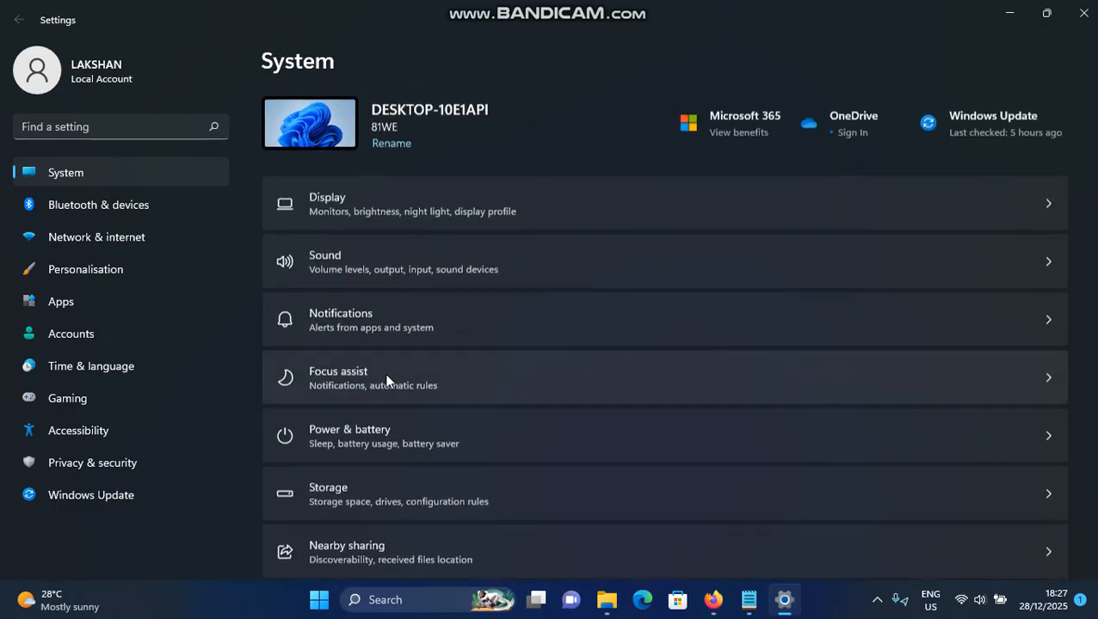
click(413, 214)
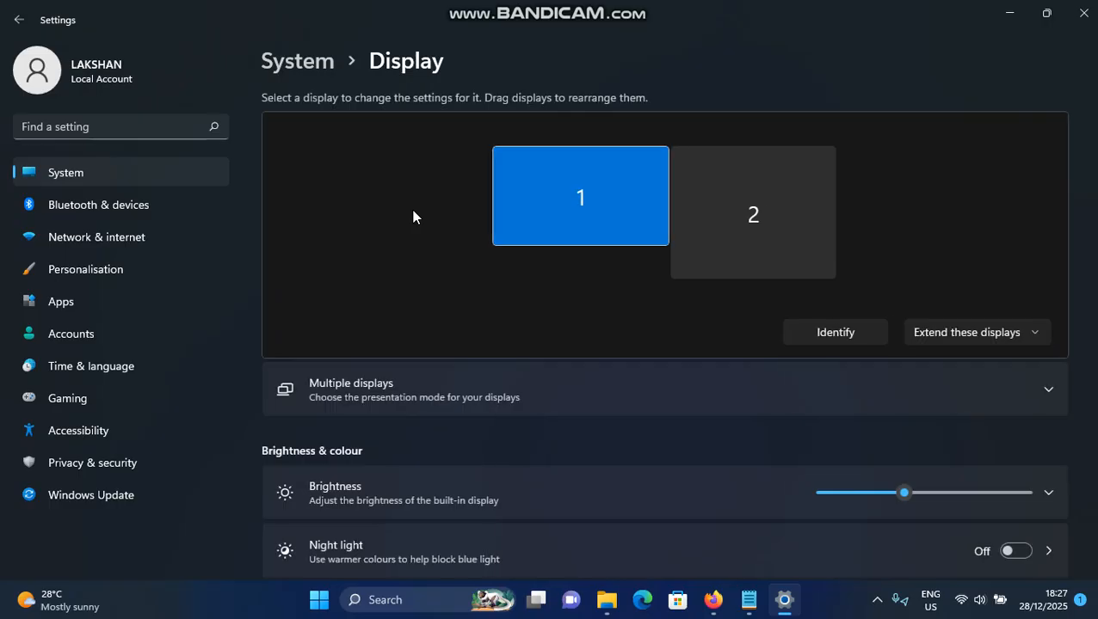
- Look through the brightness, scale, resolution, orientation and related display settings, and close Settings
scroll(467, 268, down, 4)
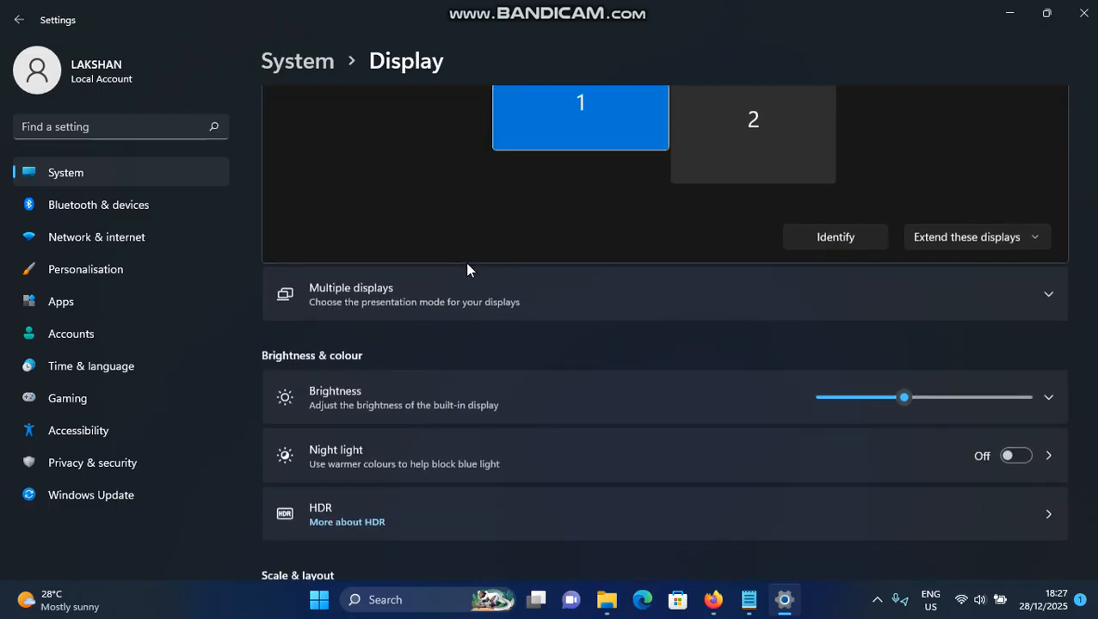
scroll(467, 269, down, 3)
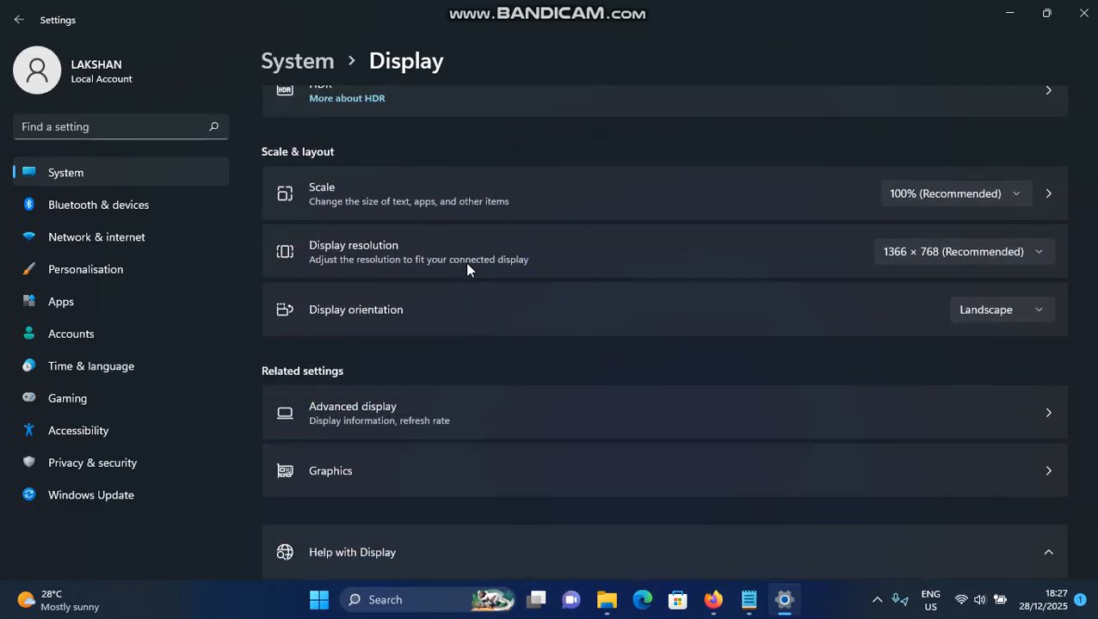
scroll(466, 270, down, 1)
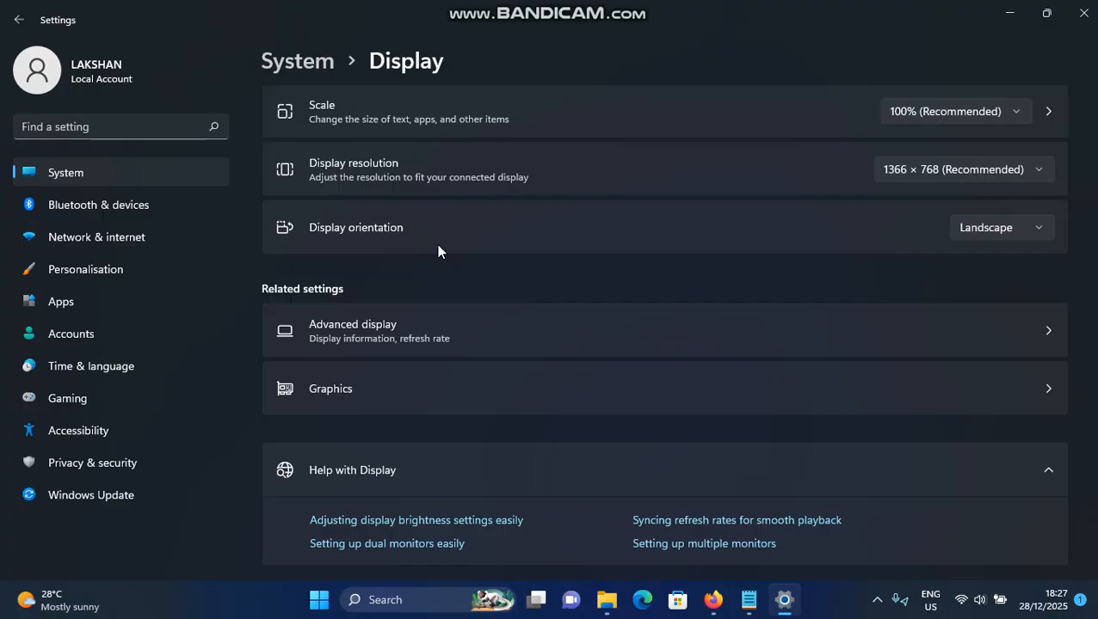
scroll(447, 258, up, 2)
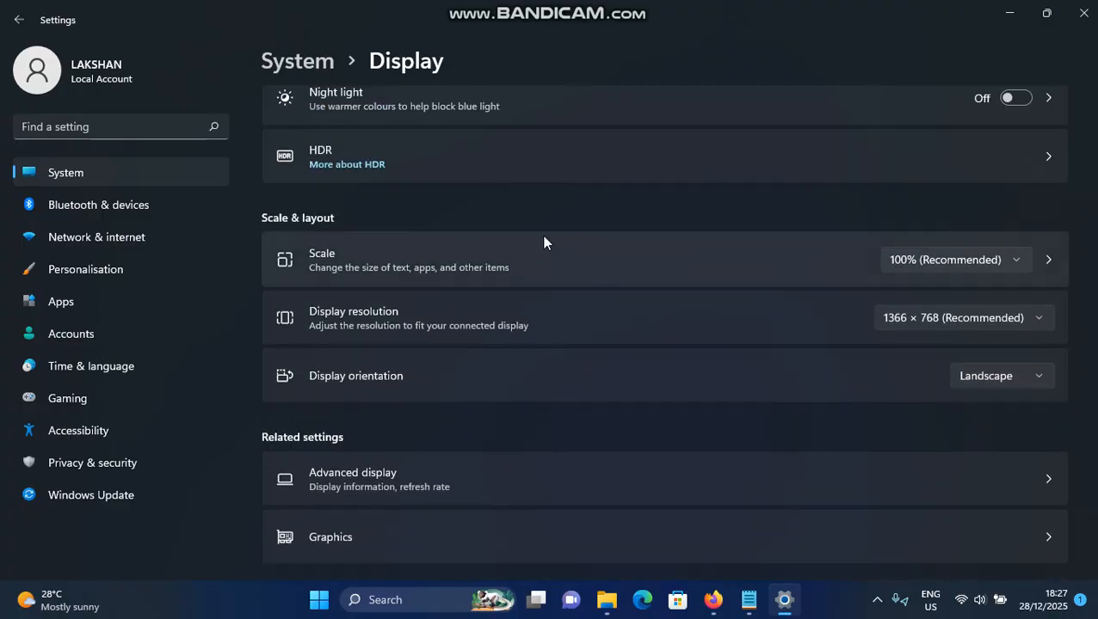
click(1083, 13)
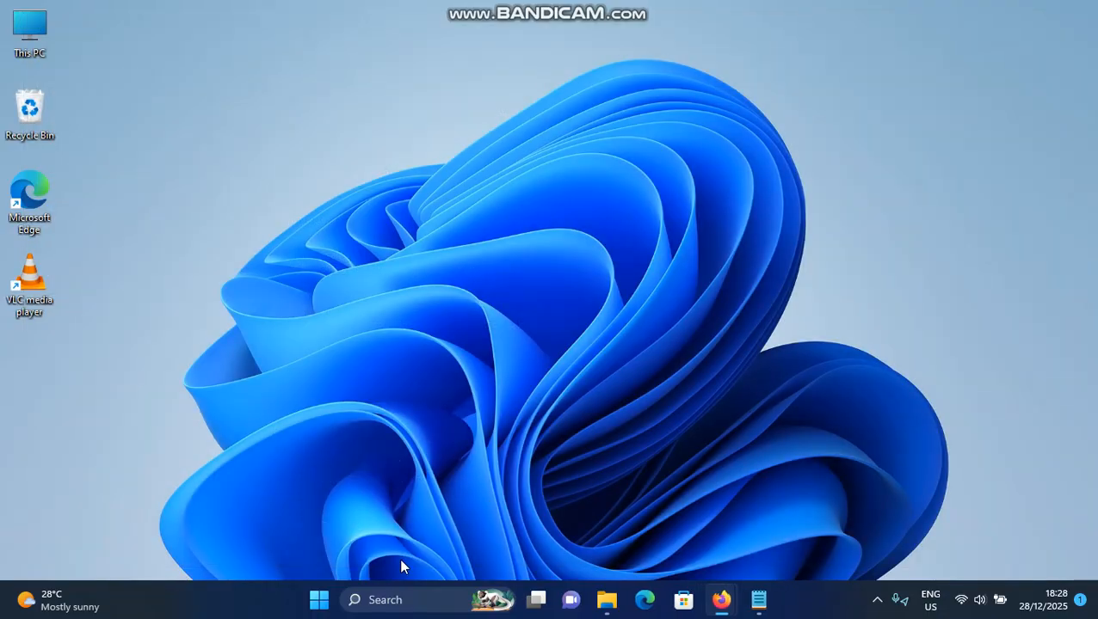
- Open Control Panel, show its items as large icons, and open Power Options
click(411, 595)
text(co)
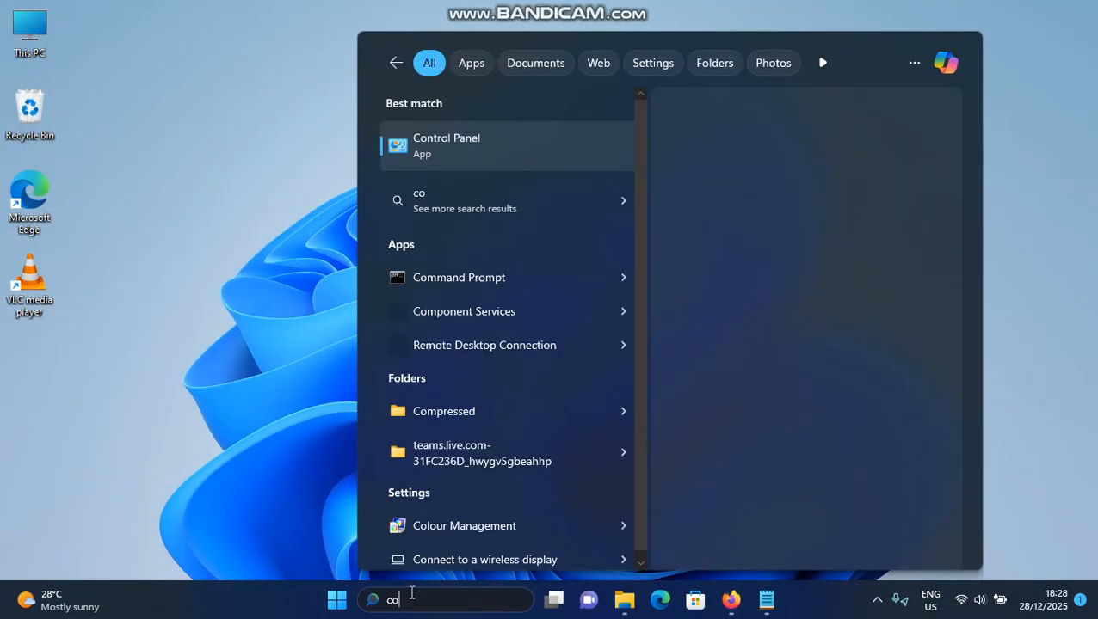
text(ntr)
click(481, 148)
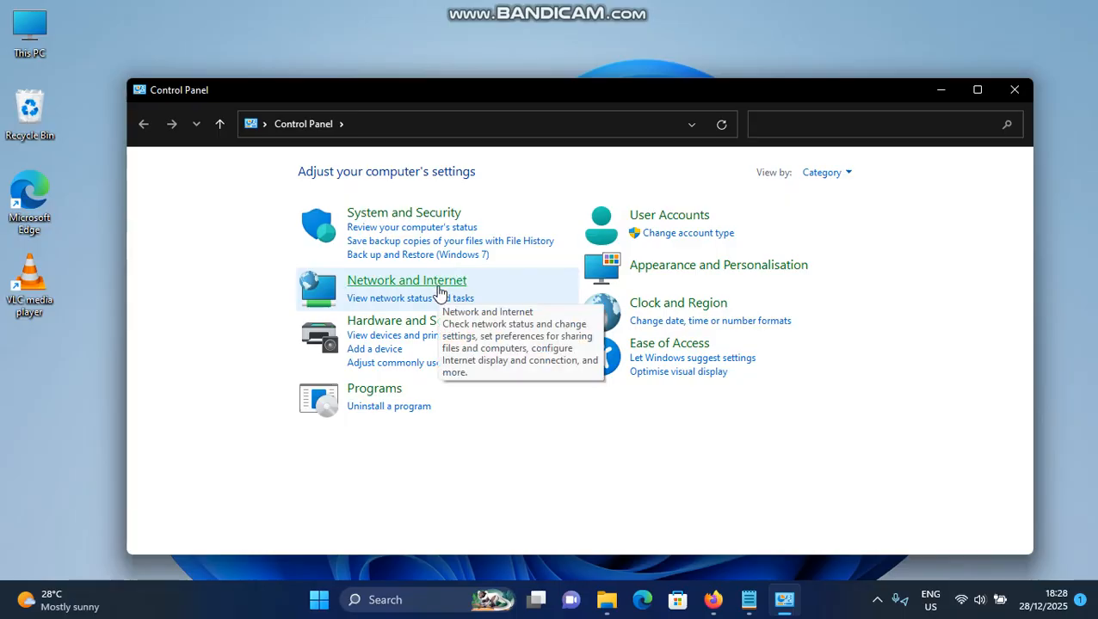
click(834, 175)
click(839, 220)
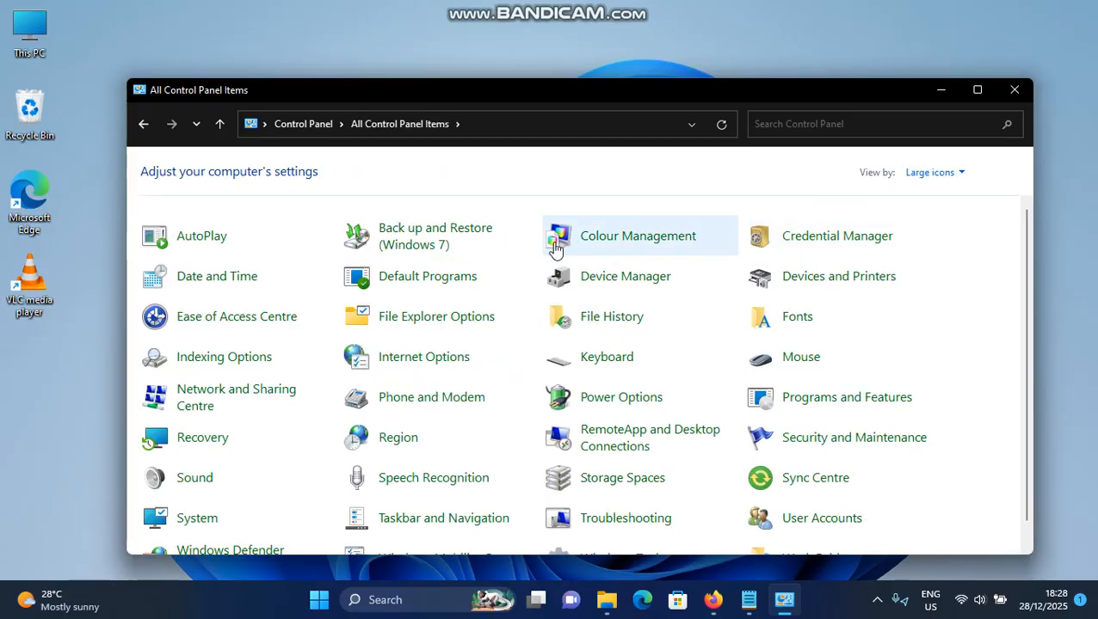
click(635, 403)
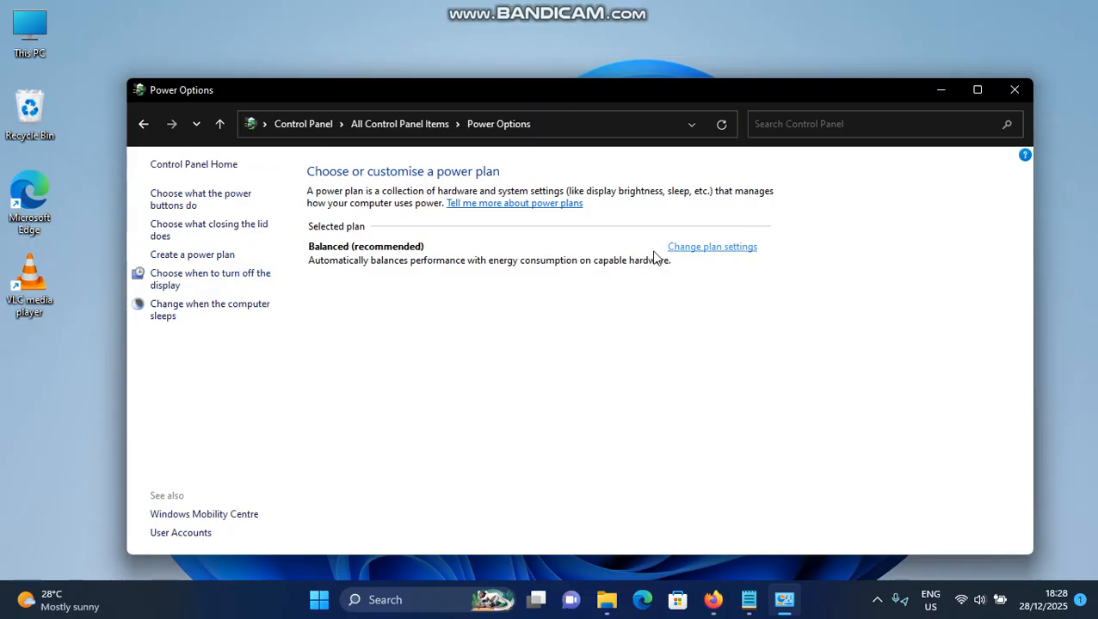
- View the "Turn off display after" entry in the Balanced plan's advanced power settings, then cancel and close Control Panel
click(697, 250)
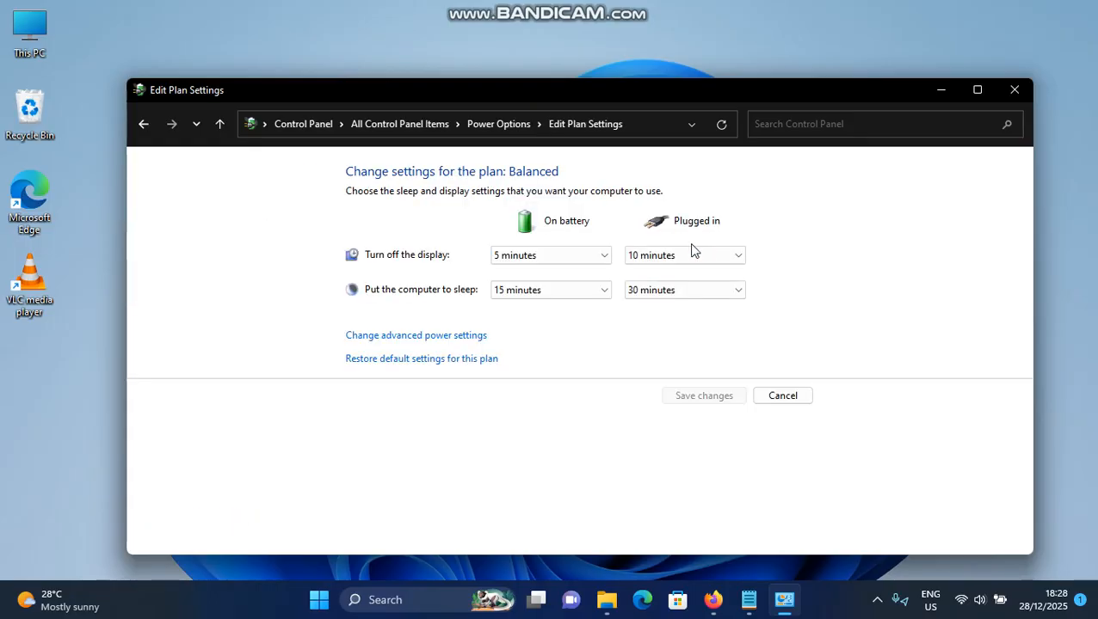
click(402, 337)
scroll(210, 292, down, 2)
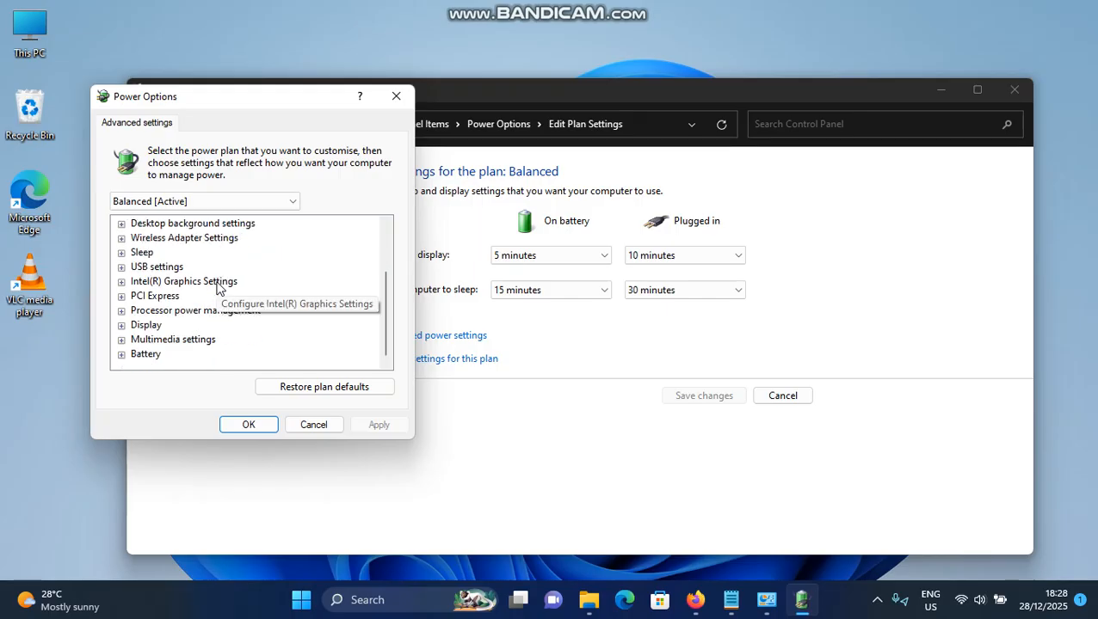
double_click(146, 325)
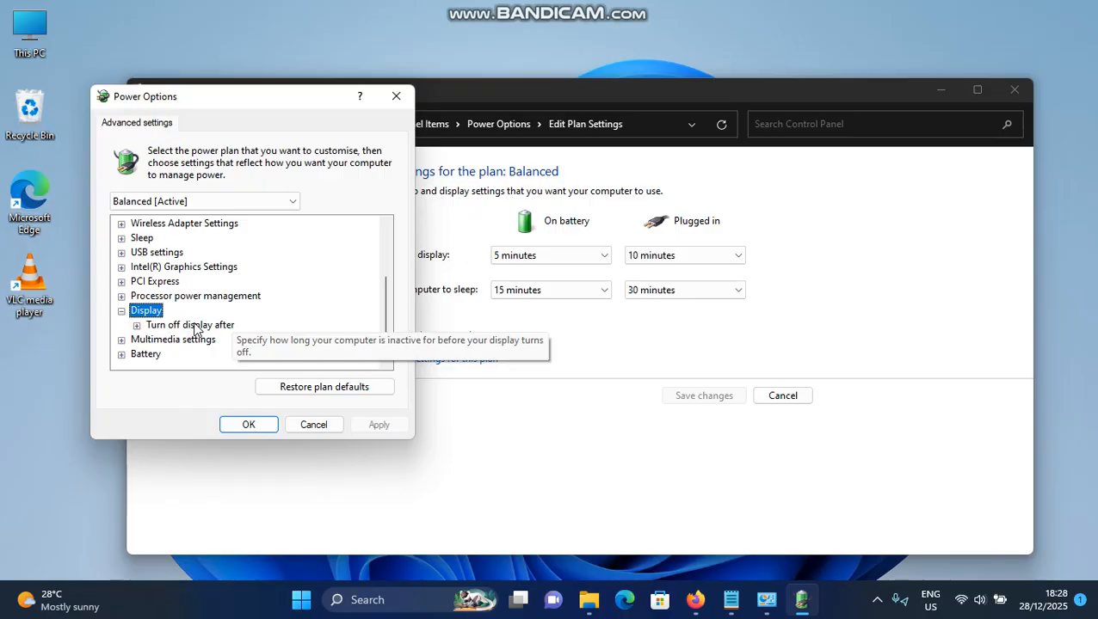
click(194, 326)
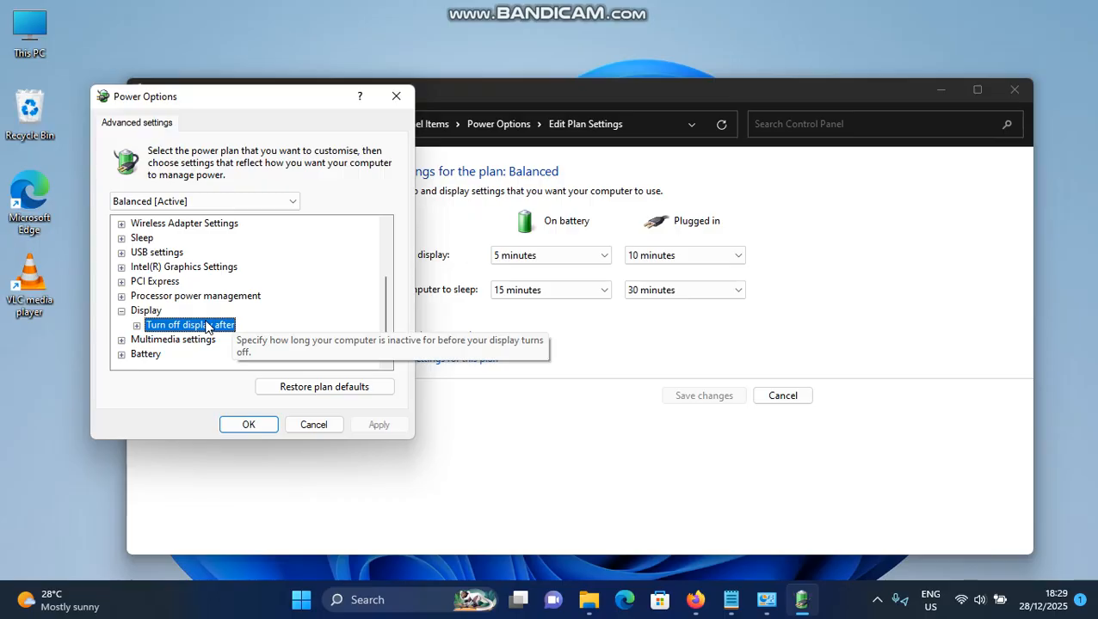
click(294, 423)
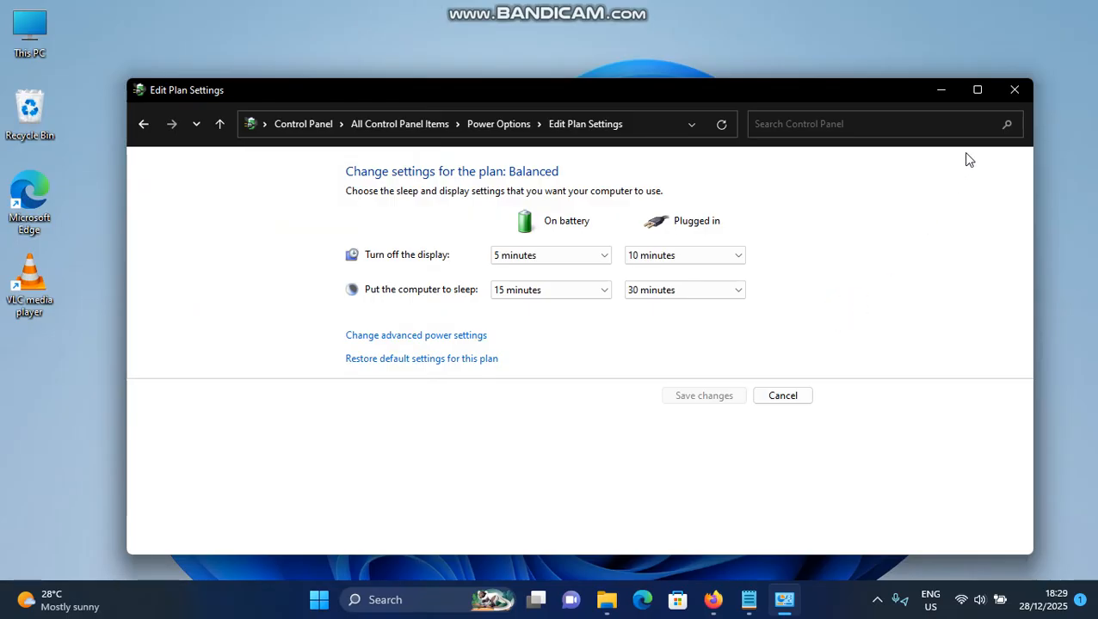
click(1014, 93)
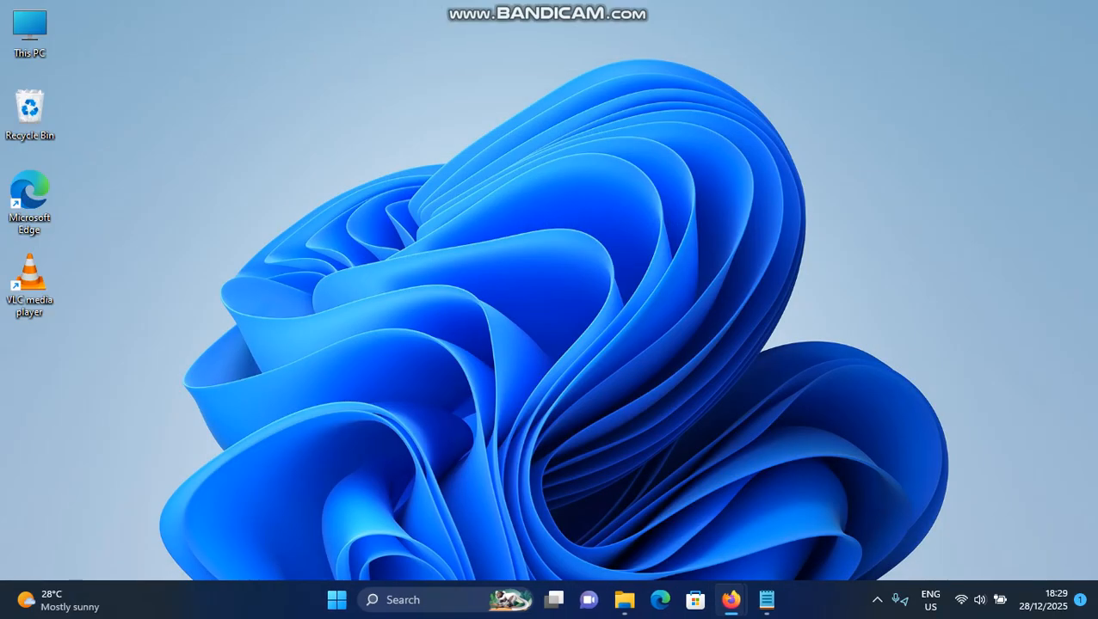
click(775, 239)
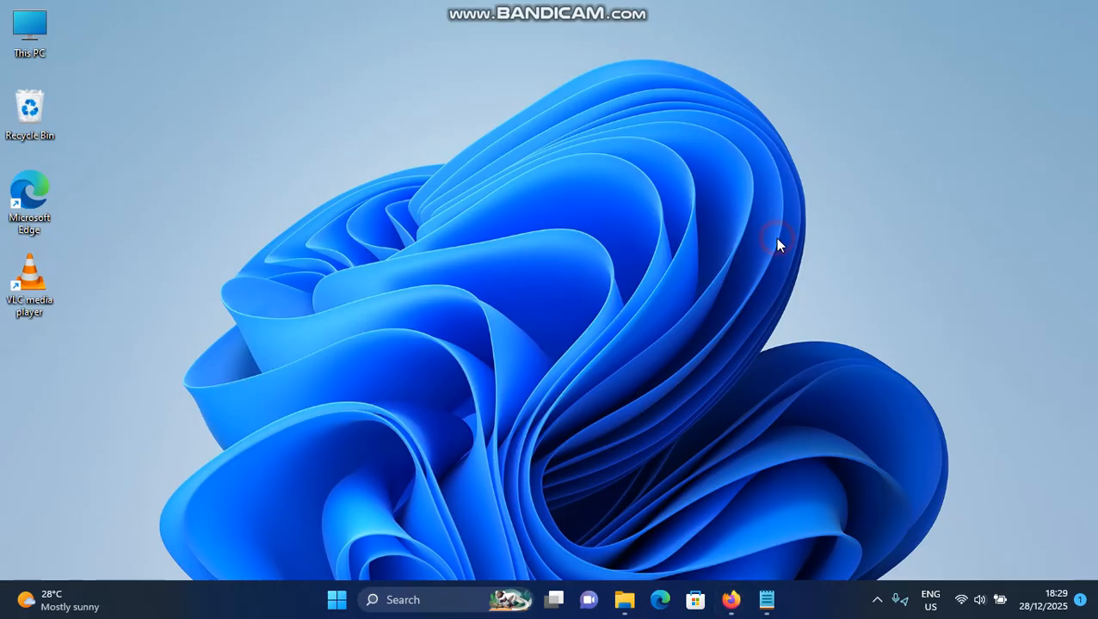